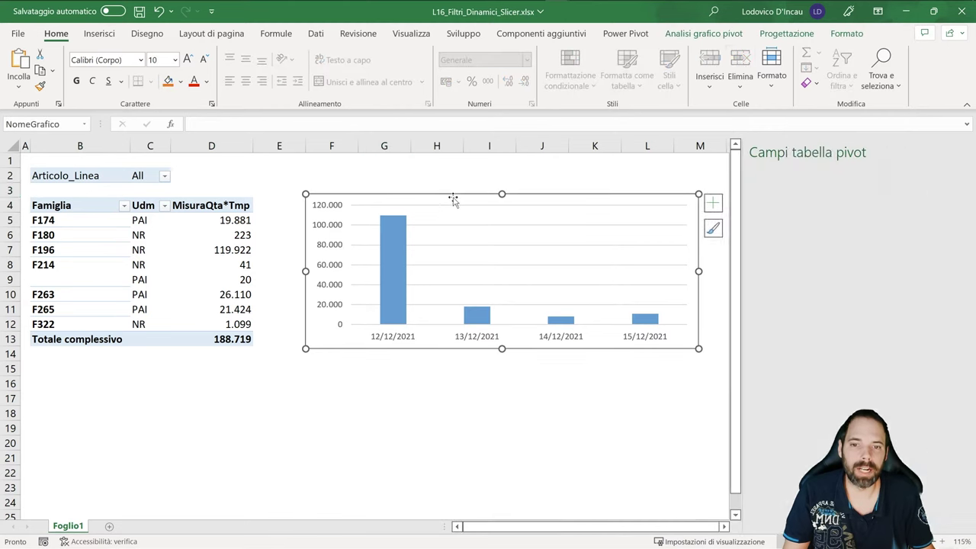
Show and then hide all field buttons on the pivot chart
{"action": "left_click", "coordinate": [454, 200]}
{"action": "left_click", "coordinate": [706, 40]}
{"action": "left_click", "coordinate": [833, 87]}
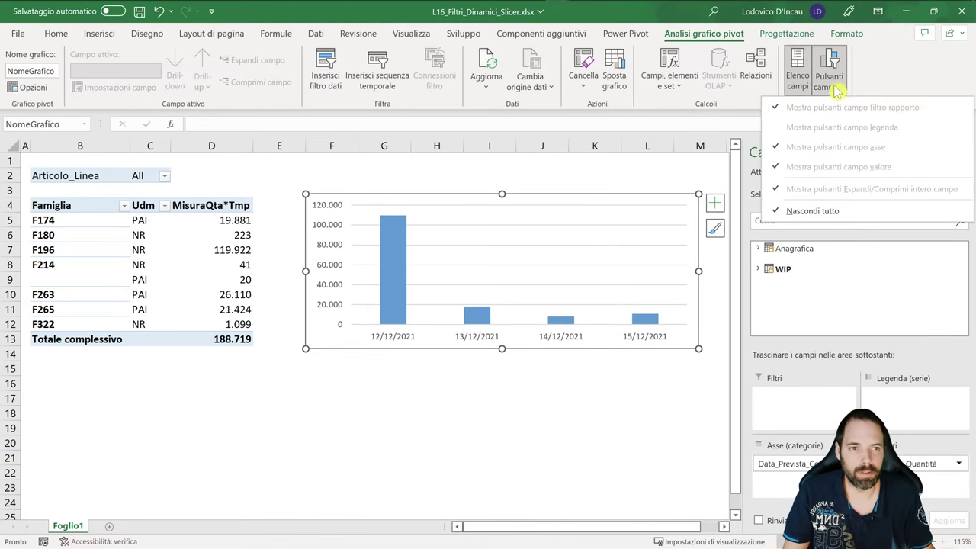
{"action": "left_click", "coordinate": [785, 210]}
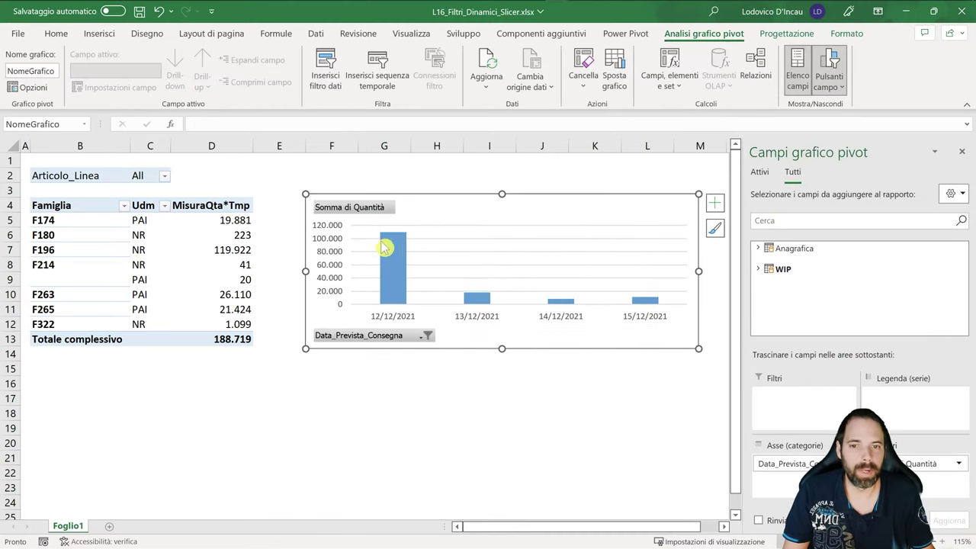
{"action": "left_click", "coordinate": [829, 85]}
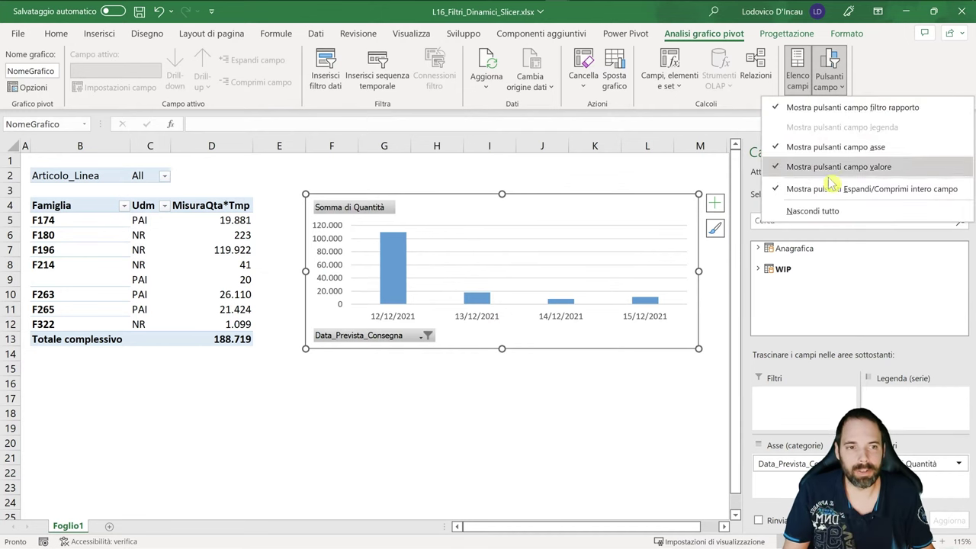
{"action": "left_click", "coordinate": [789, 211]}
{"action": "left_click", "coordinate": [270, 394]}
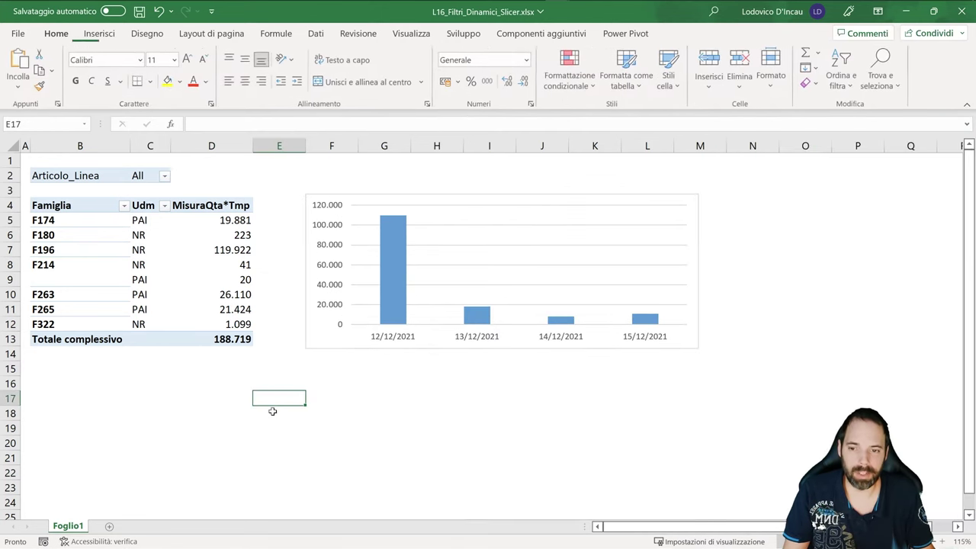
Open the Insert pivot chart choices and dismiss them without creating anything
{"action": "left_click", "coordinate": [99, 35]}
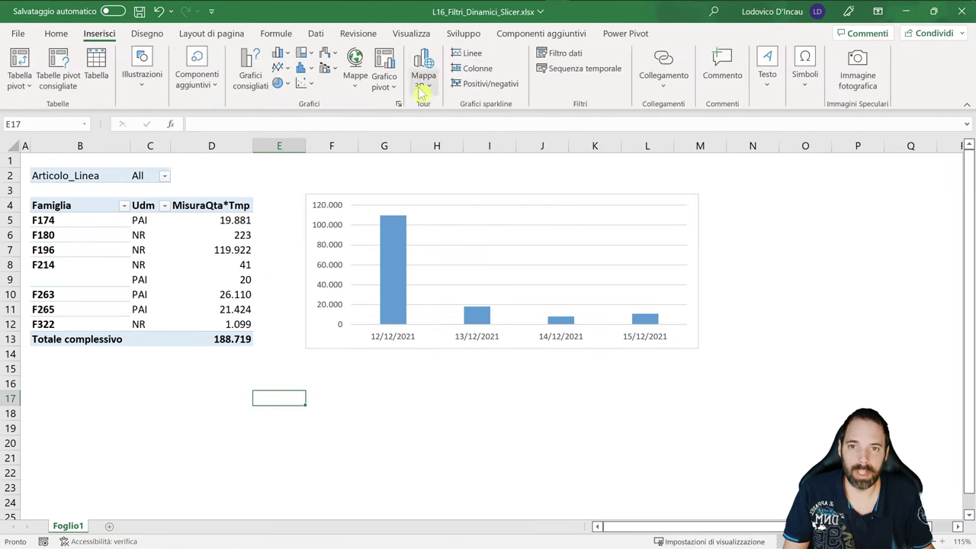
{"action": "left_click", "coordinate": [386, 87]}
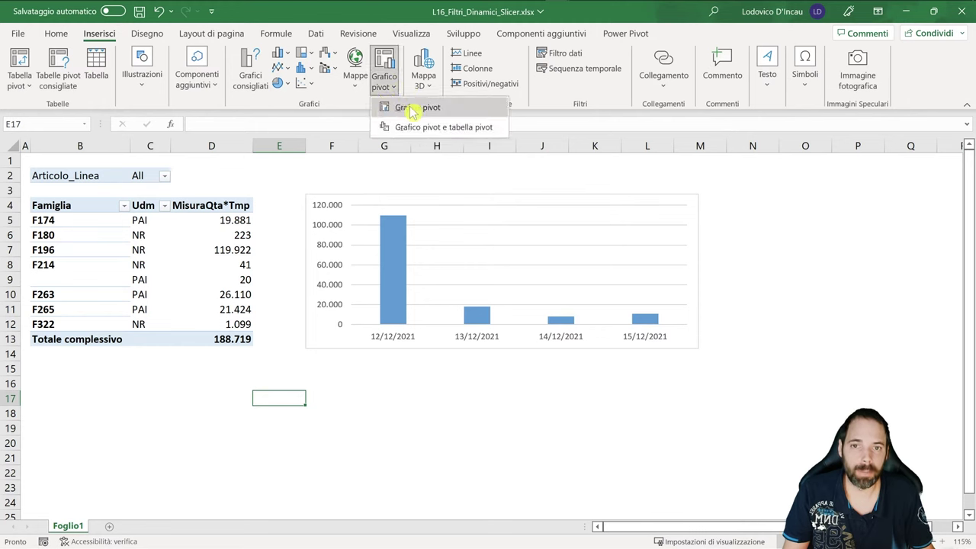
{"action": "left_click", "coordinate": [372, 163]}
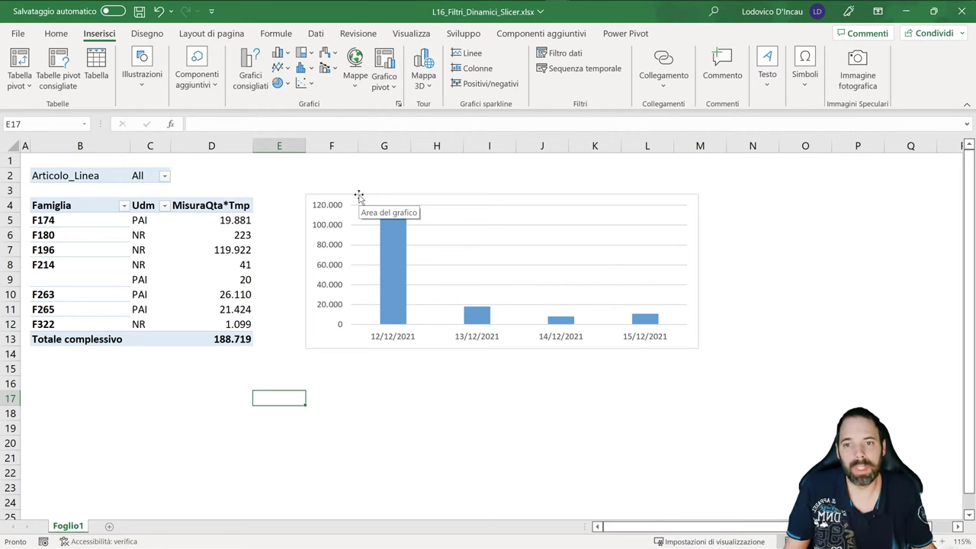
Alternate between selecting the pivot chart and pivot table cells, ending on cell C7
{"action": "left_click", "coordinate": [359, 197]}
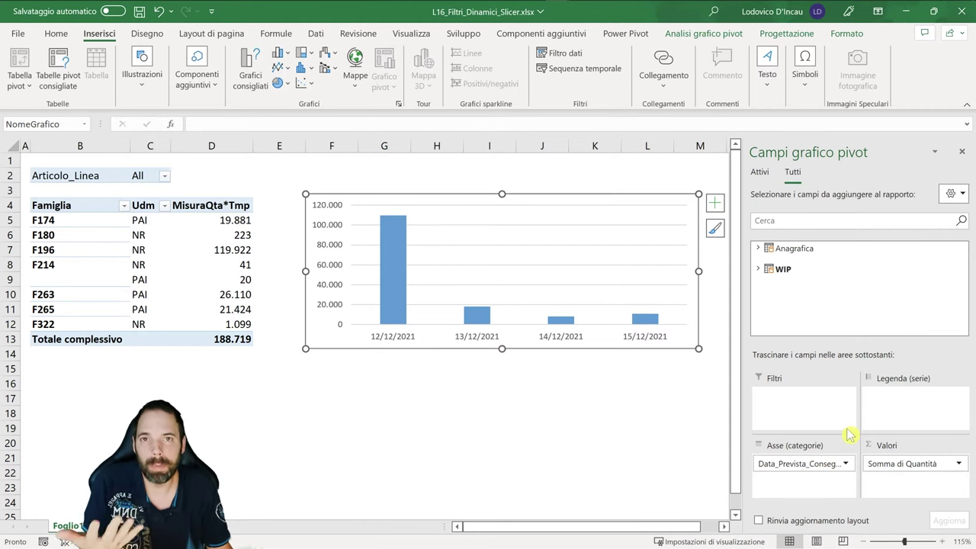
{"action": "left_click", "coordinate": [173, 240]}
{"action": "left_click", "coordinate": [369, 199]}
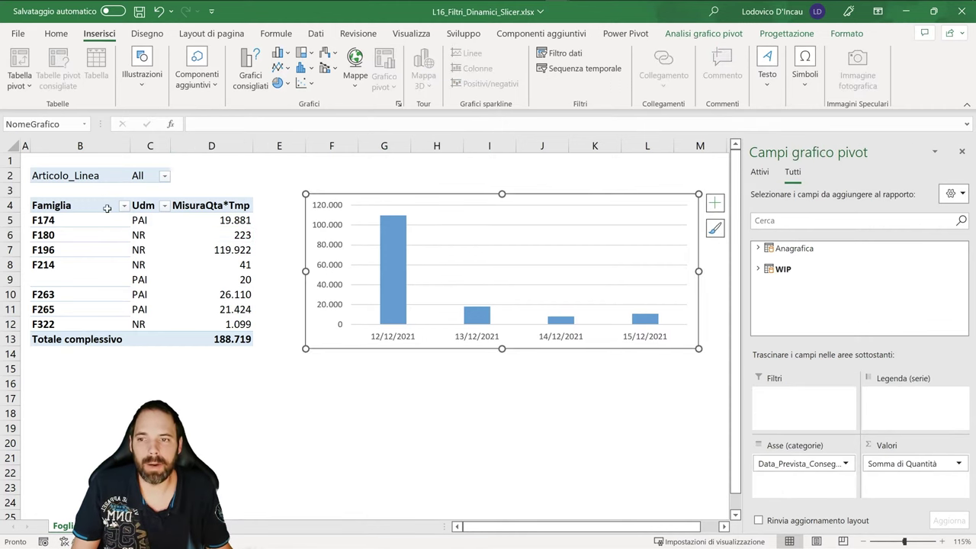
{"action": "left_click", "coordinate": [86, 205]}
{"action": "left_click", "coordinate": [380, 197]}
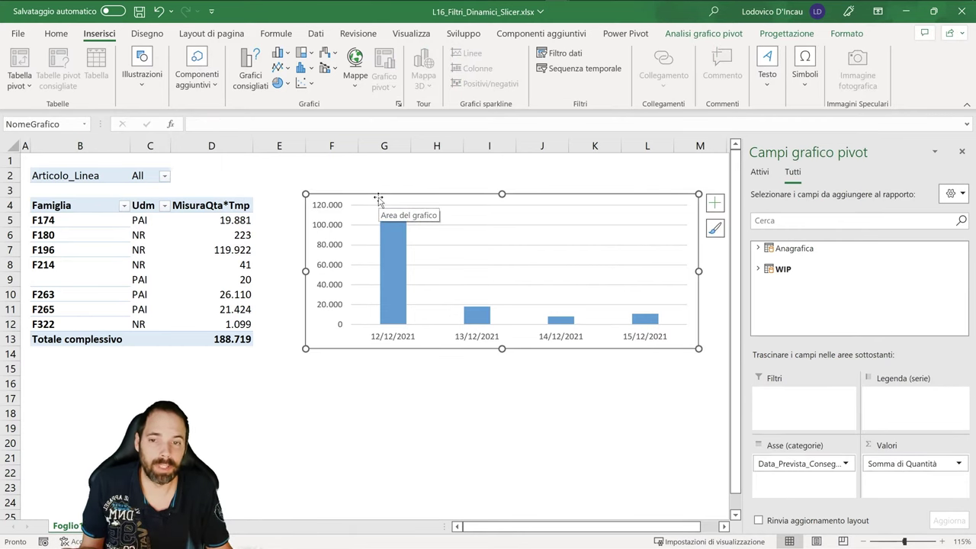
{"action": "left_click", "coordinate": [157, 223]}
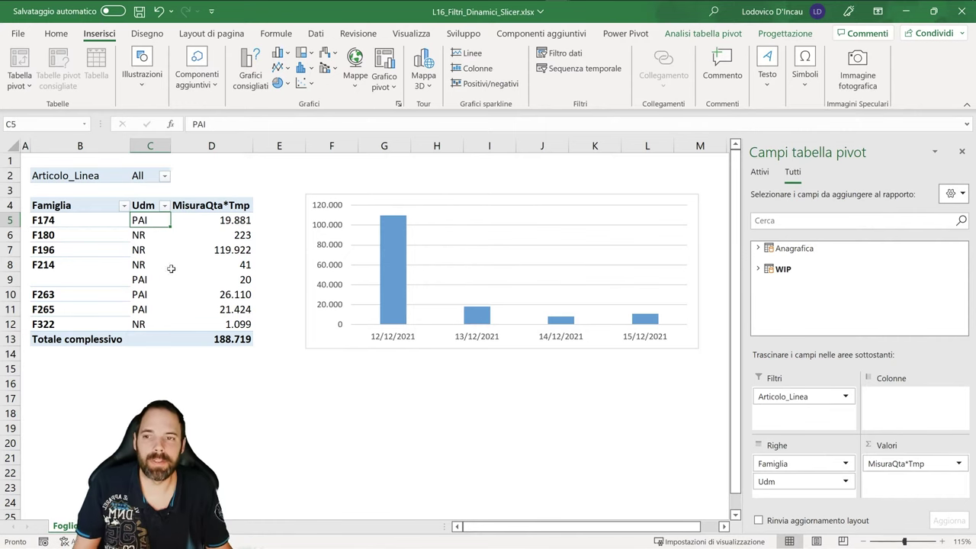
{"action": "left_click", "coordinate": [141, 237]}
{"action": "left_click", "coordinate": [144, 256]}
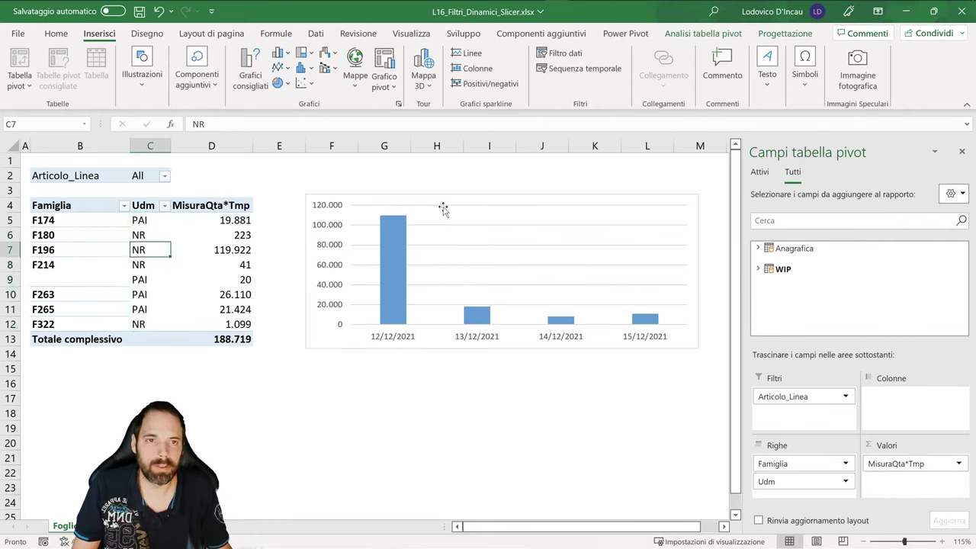
Insert slicers for the NuovoVecchio and Articolo_Linea fields from the PivotTable Analyze tab
{"action": "left_click", "coordinate": [690, 35]}
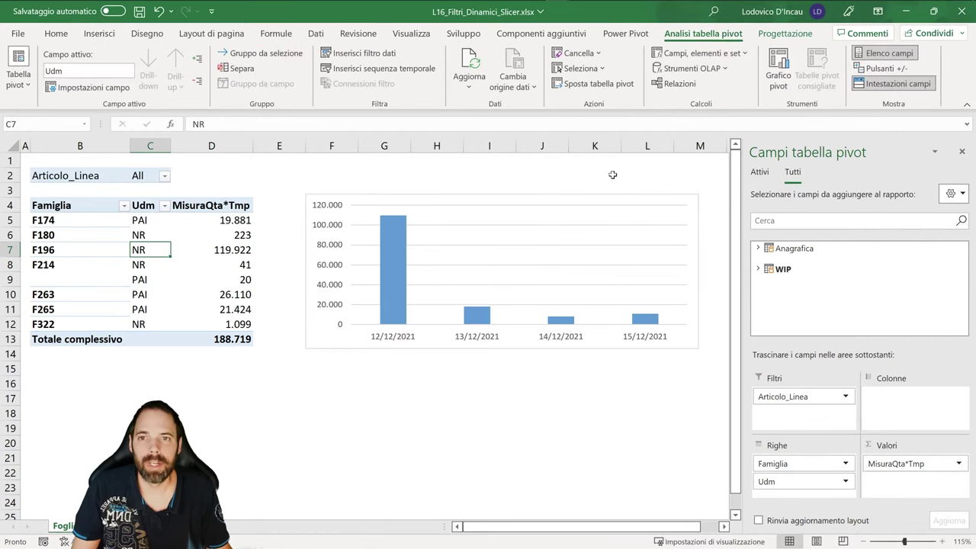
{"action": "left_click", "coordinate": [363, 61]}
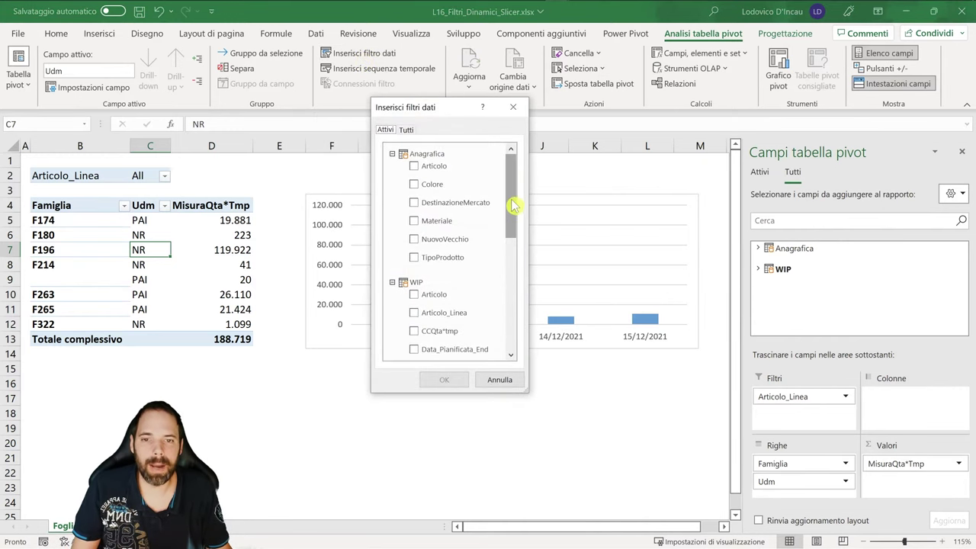
{"action": "mouse_move", "coordinate": [513, 205]}
{"action": "left_mouse_down"}
{"action": "mouse_move", "coordinate": [525, 316]}
{"action": "mouse_move", "coordinate": [523, 196]}
{"action": "left_mouse_up"}
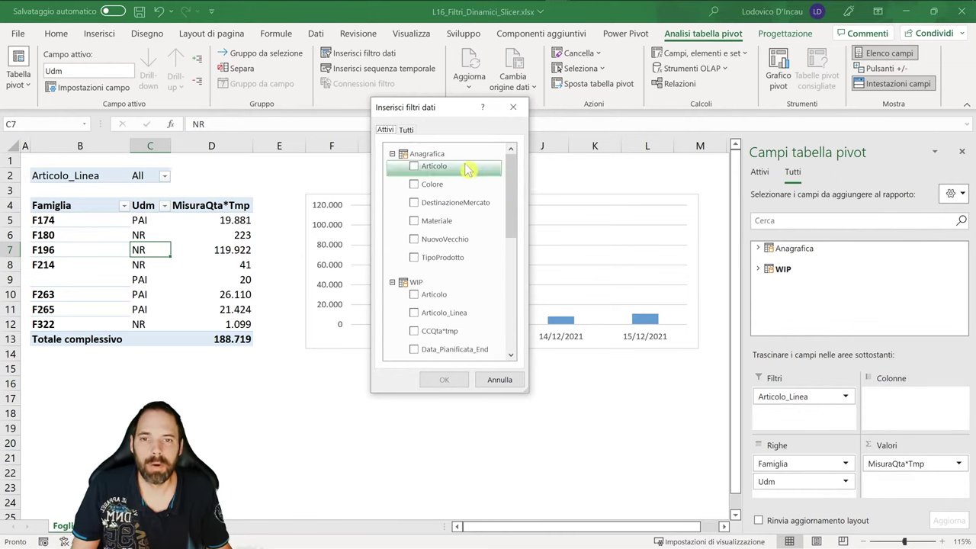
{"action": "left_click", "coordinate": [414, 238]}
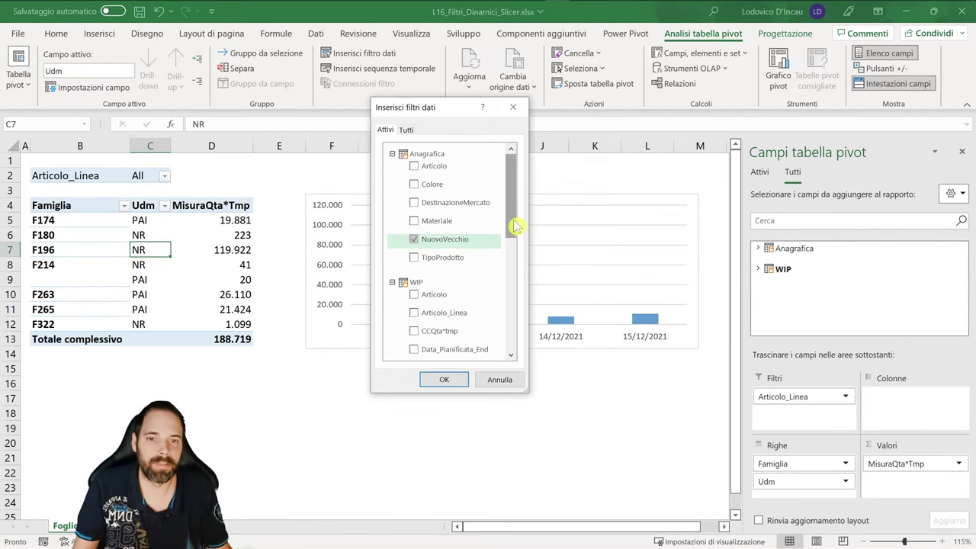
{"action": "left_click_drag", "start_coordinate": [512, 221], "coordinate": [520, 281]}
{"action": "left_click", "coordinate": [414, 173]}
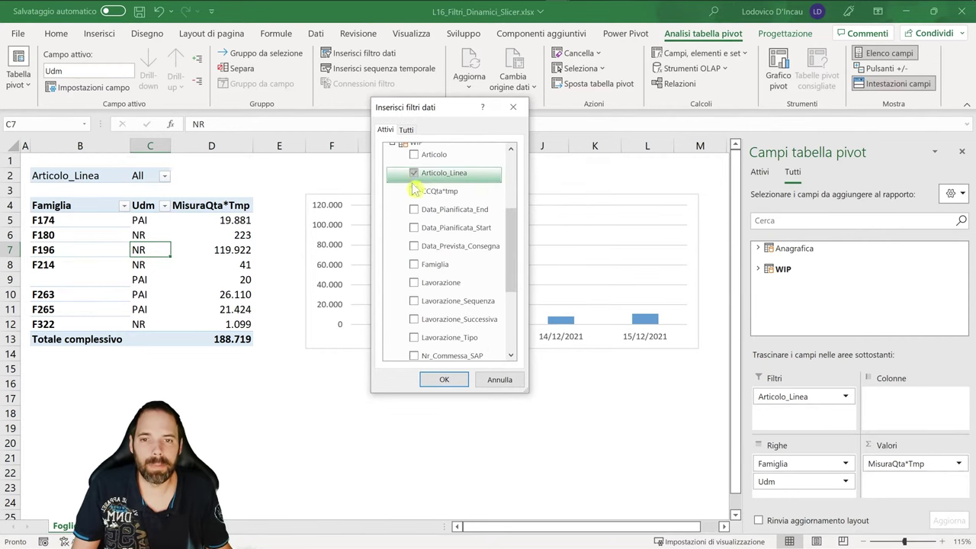
{"action": "left_click", "coordinate": [445, 381]}
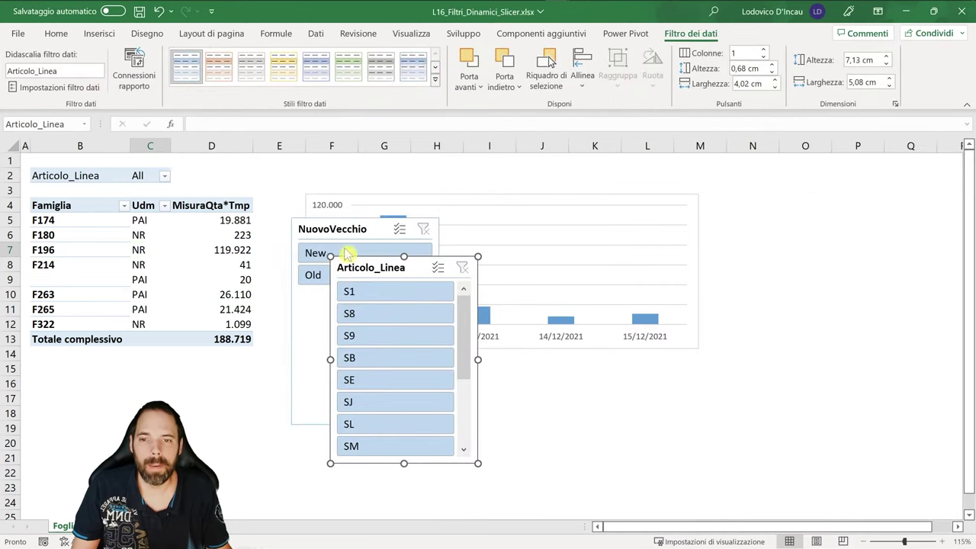
Move NuovoVecchio below the table and a shortened Articolo_Linea under the chart, then filter to S1
{"action": "mouse_move", "coordinate": [342, 226]}
{"action": "left_mouse_down"}
{"action": "mouse_move", "coordinate": [177, 274]}
{"action": "mouse_move", "coordinate": [200, 382]}
{"action": "mouse_move", "coordinate": [159, 388]}
{"action": "left_mouse_up"}
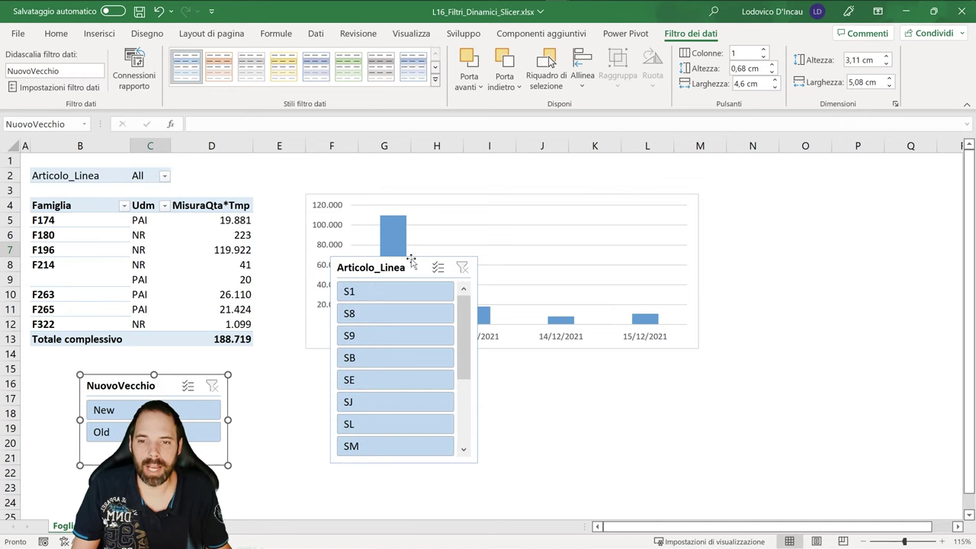
{"action": "mouse_move", "coordinate": [412, 261]}
{"action": "left_mouse_down"}
{"action": "mouse_move", "coordinate": [409, 355]}
{"action": "mouse_move", "coordinate": [336, 393]}
{"action": "left_mouse_up"}
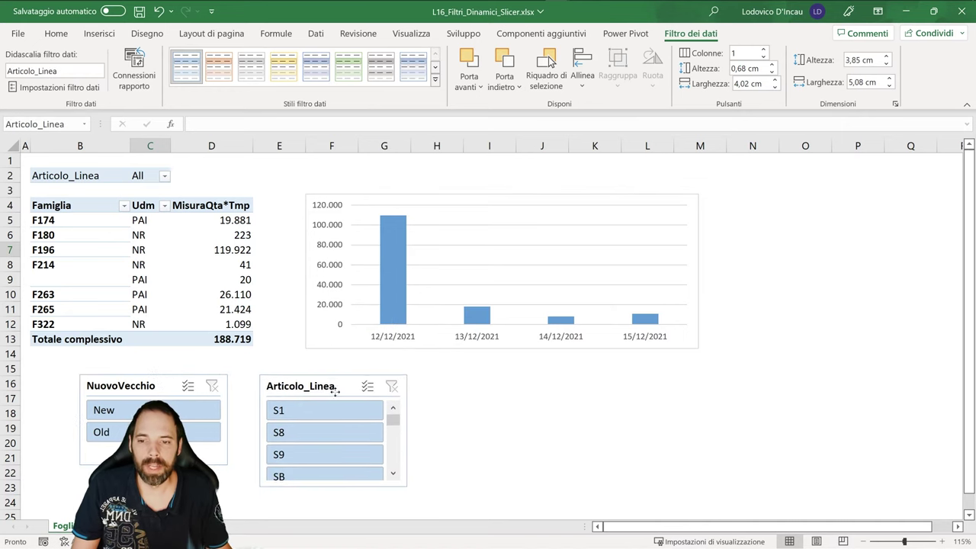
{"action": "left_click", "coordinate": [299, 417]}
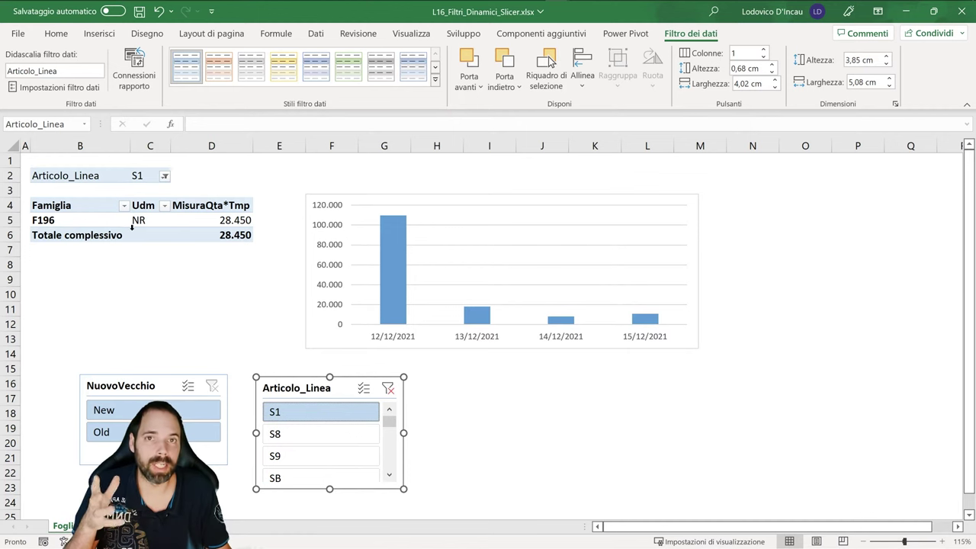
{"action": "mouse_move", "coordinate": [395, 241]}
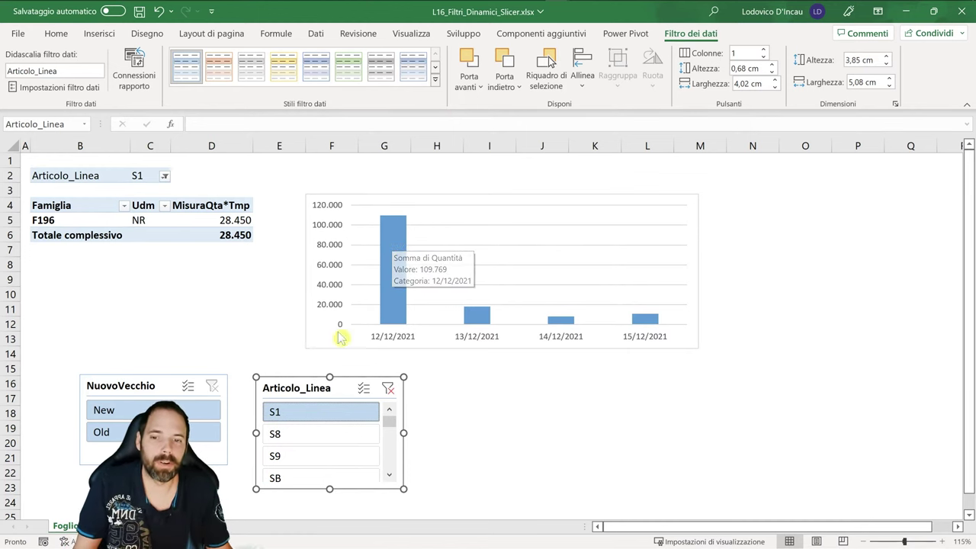
Inspect the Articolo_Linea slicer's report connections and close them without changes
{"action": "right_click", "coordinate": [305, 391]}
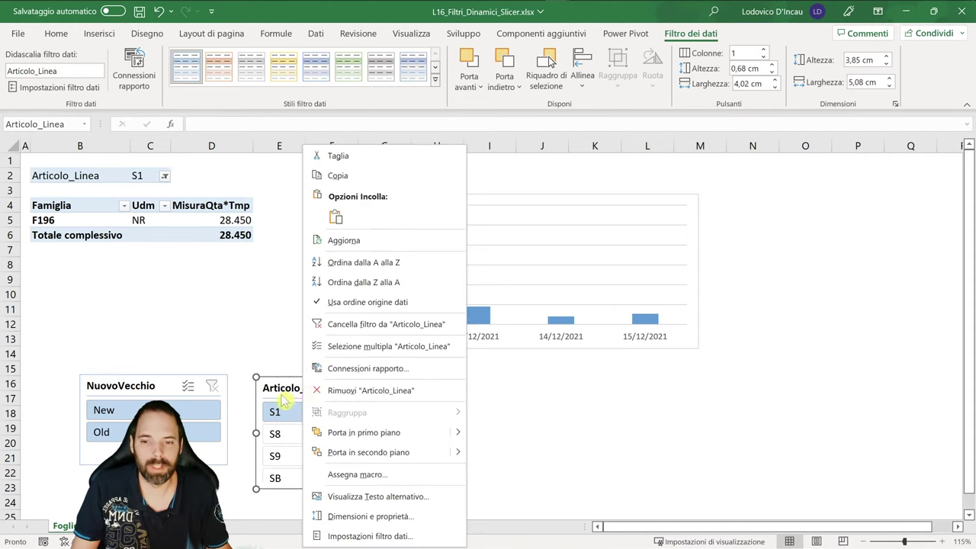
{"action": "left_click", "coordinate": [362, 369]}
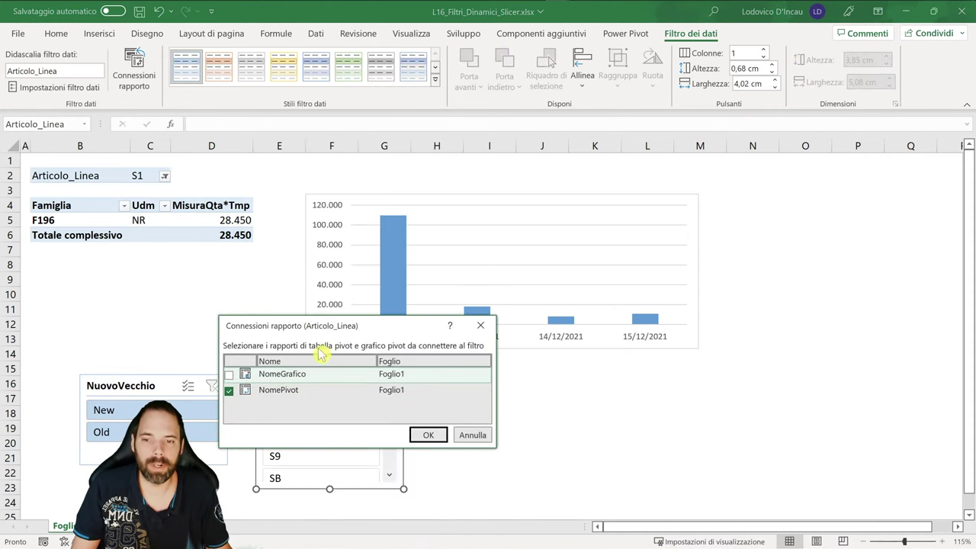
{"action": "left_click_drag", "start_coordinate": [320, 330], "coordinate": [333, 170]}
{"action": "left_click_drag", "start_coordinate": [503, 282], "coordinate": [645, 380]}
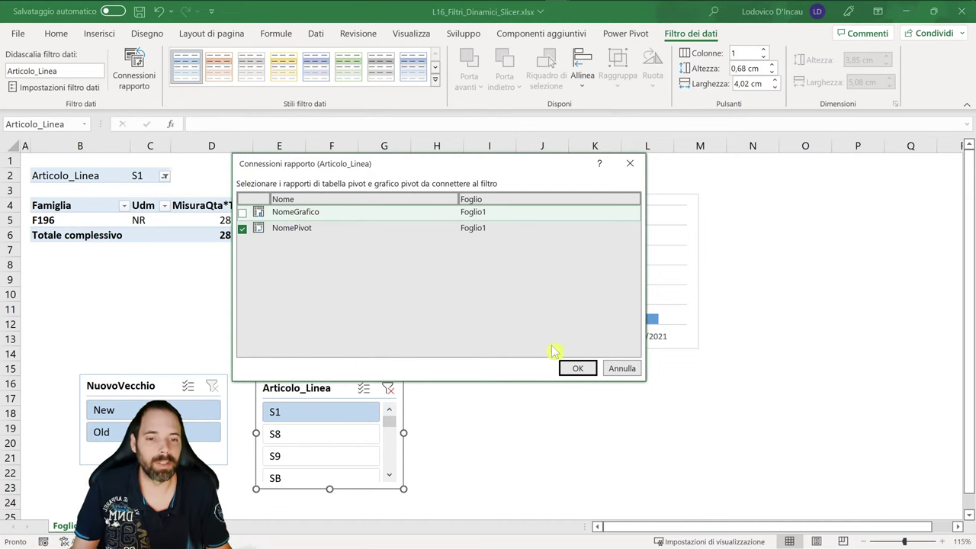
{"action": "left_click", "coordinate": [620, 368]}
{"action": "left_click", "coordinate": [203, 236]}
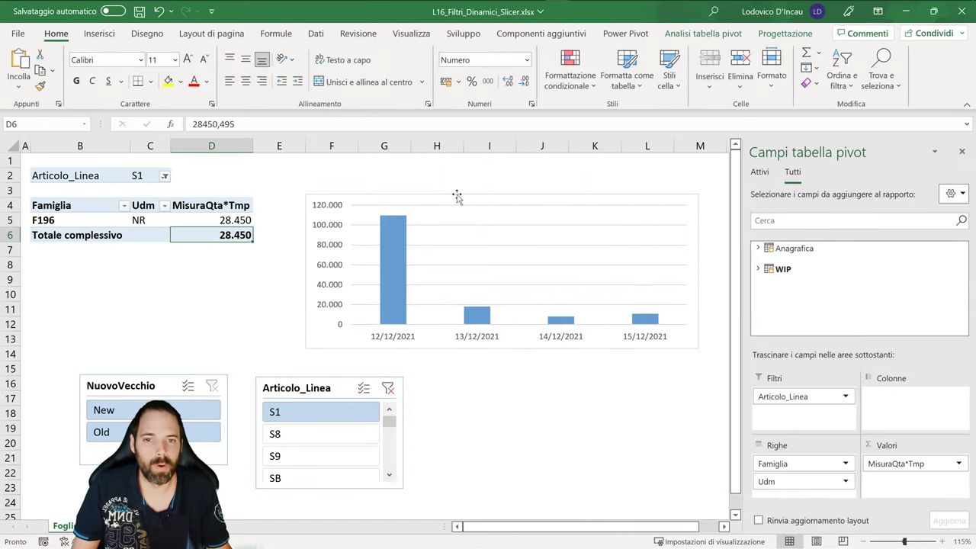
{"action": "left_click", "coordinate": [429, 217]}
{"action": "left_click", "coordinate": [690, 34]}
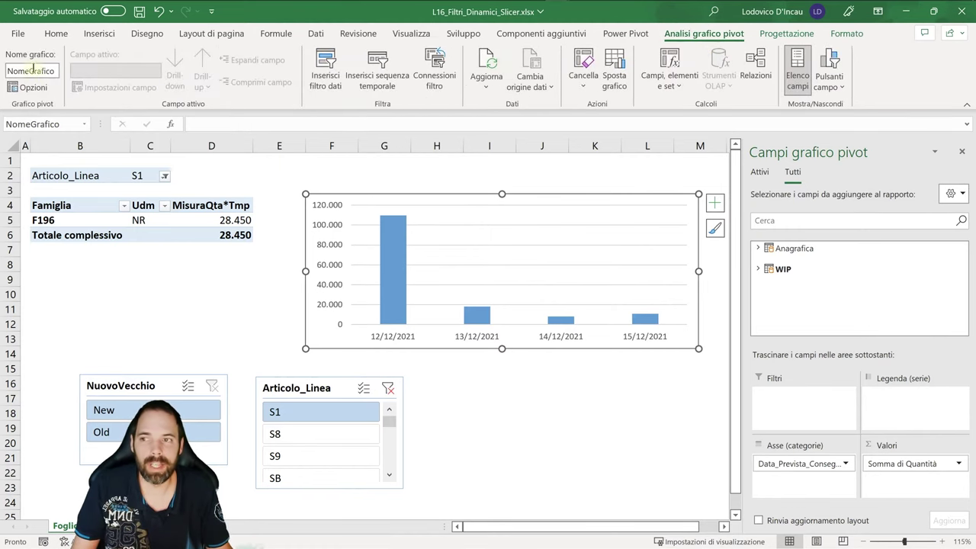
Connect the Articolo_Linea slicer to NomeGrafico alongside NomePivot in Report Connections
{"action": "right_click", "coordinate": [306, 393]}
{"action": "left_click", "coordinate": [358, 369]}
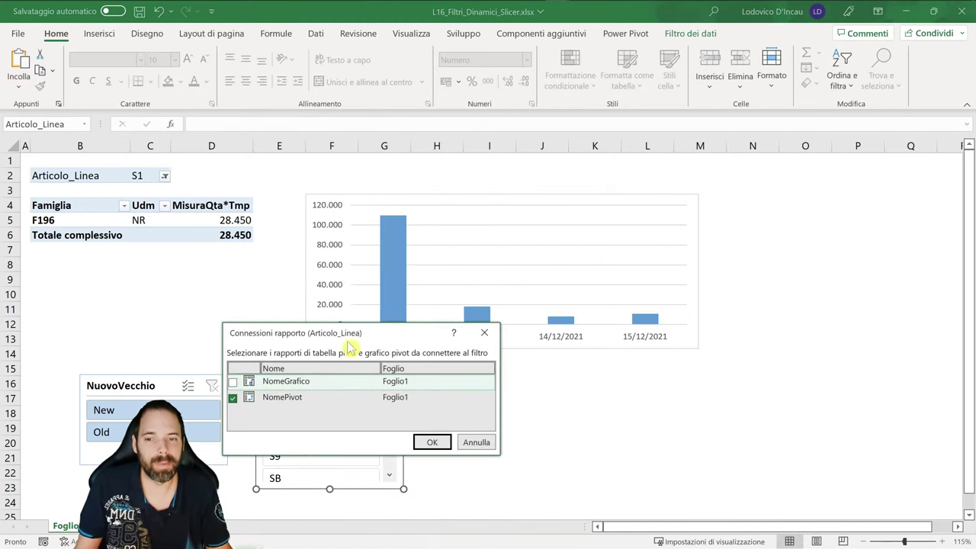
{"action": "left_click_drag", "start_coordinate": [356, 339], "coordinate": [441, 187]}
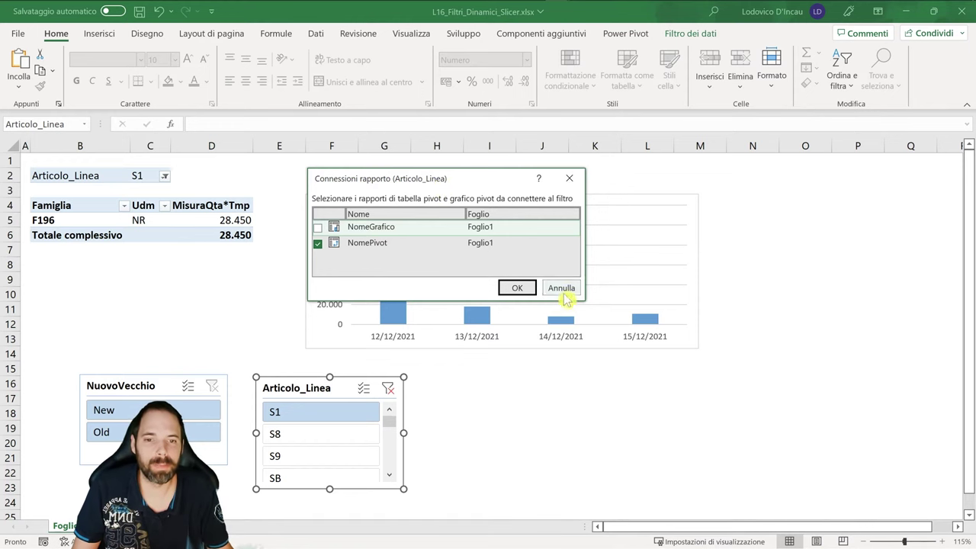
{"action": "left_click_drag", "start_coordinate": [583, 300], "coordinate": [730, 428]}
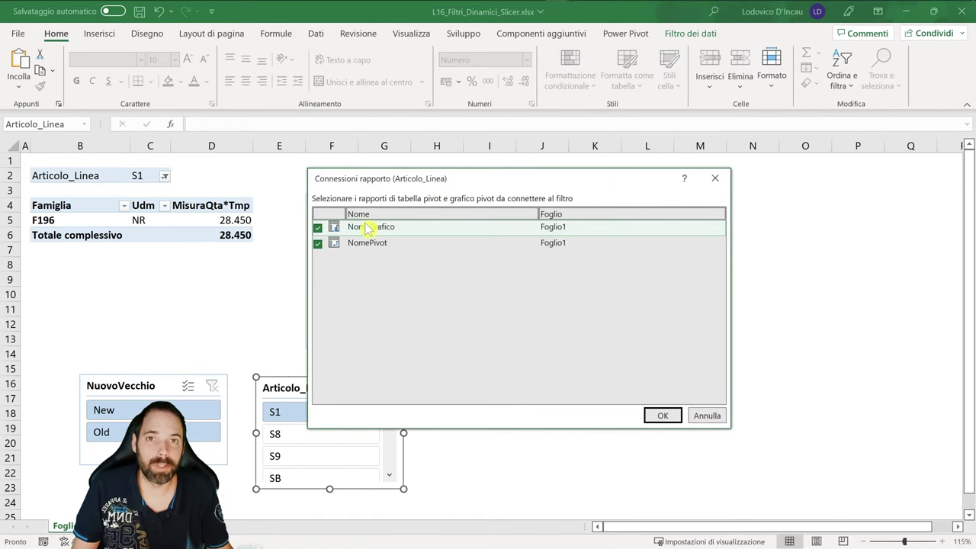
{"action": "left_click", "coordinate": [646, 416]}
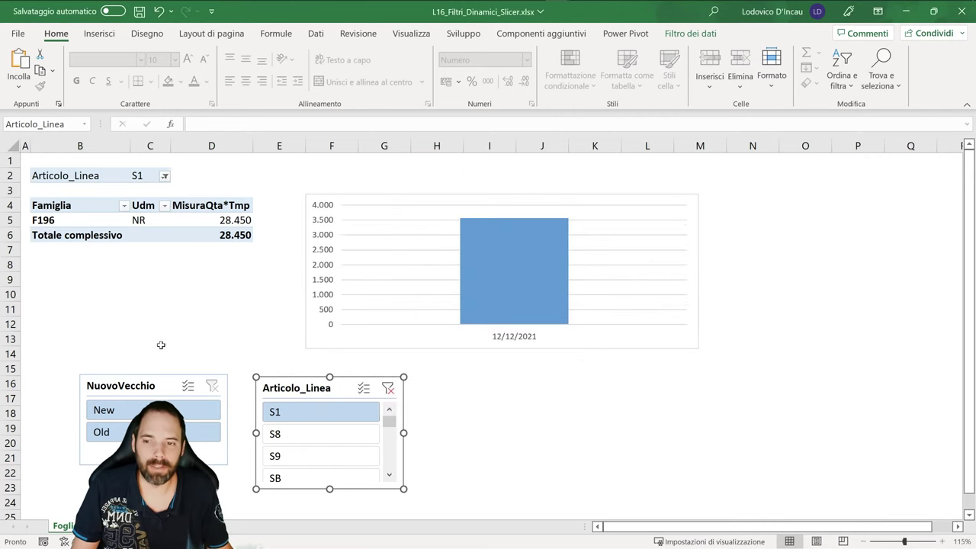
Link the NuovoVecchio slicer to the pivot reports, then clear the Articolo_Linea filter
{"action": "left_click", "coordinate": [127, 383]}
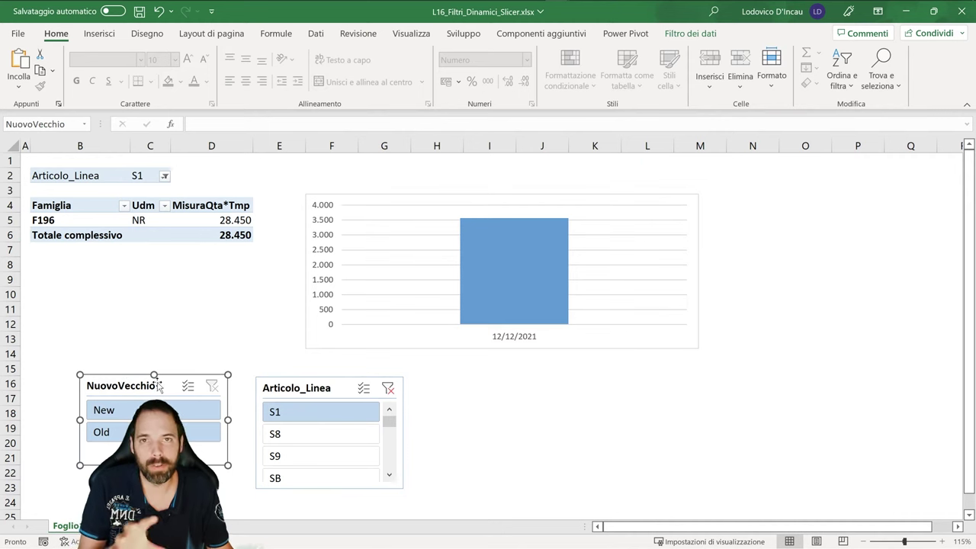
{"action": "right_click", "coordinate": [142, 388]}
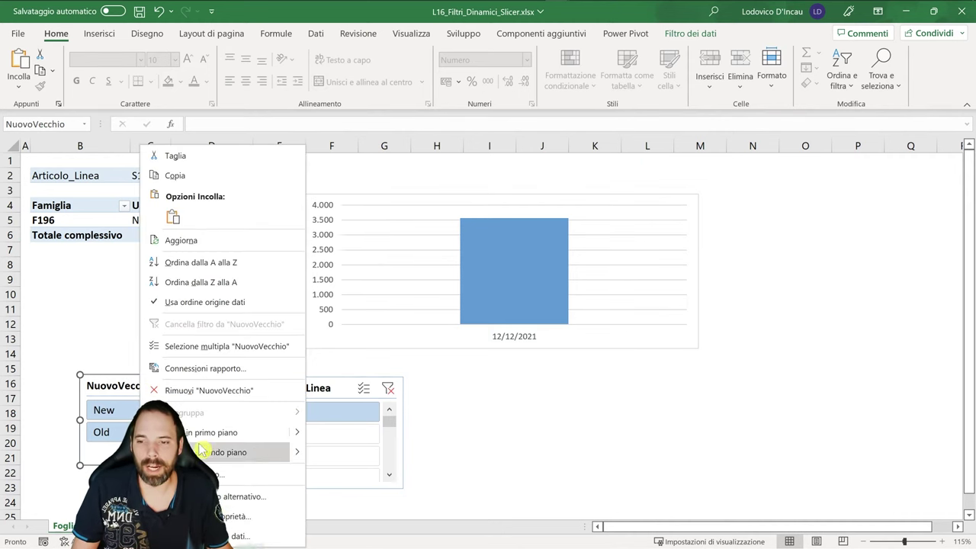
{"action": "left_click", "coordinate": [196, 370]}
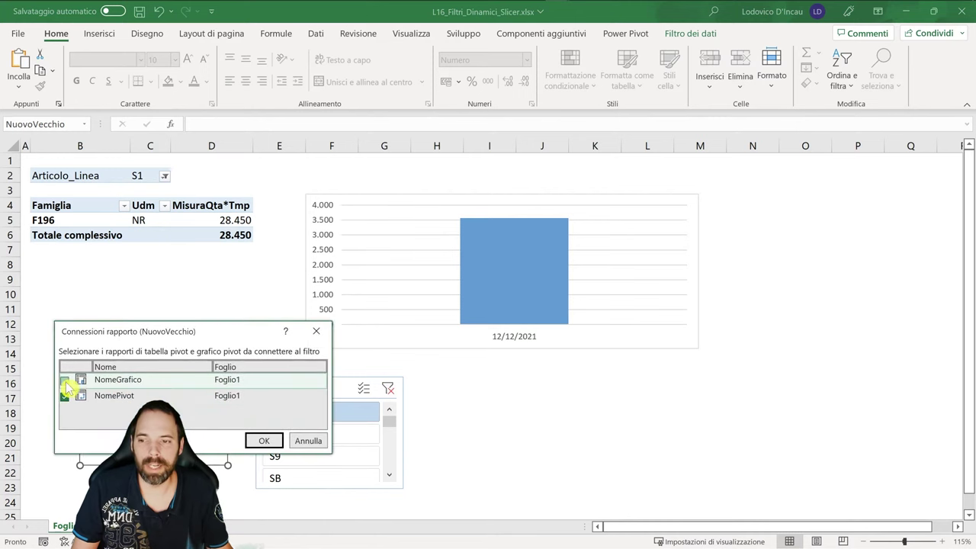
{"action": "left_click", "coordinate": [264, 440]}
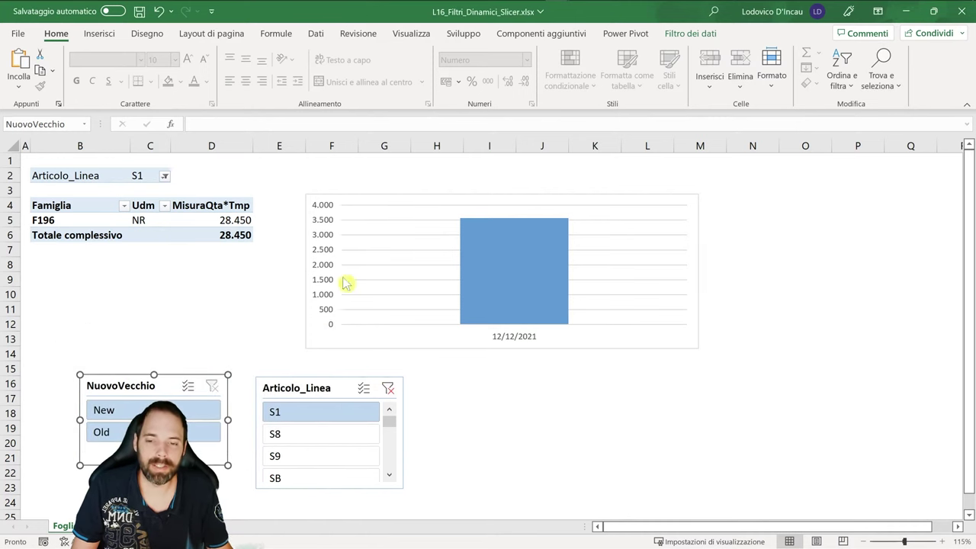
{"action": "left_click", "coordinate": [388, 388]}
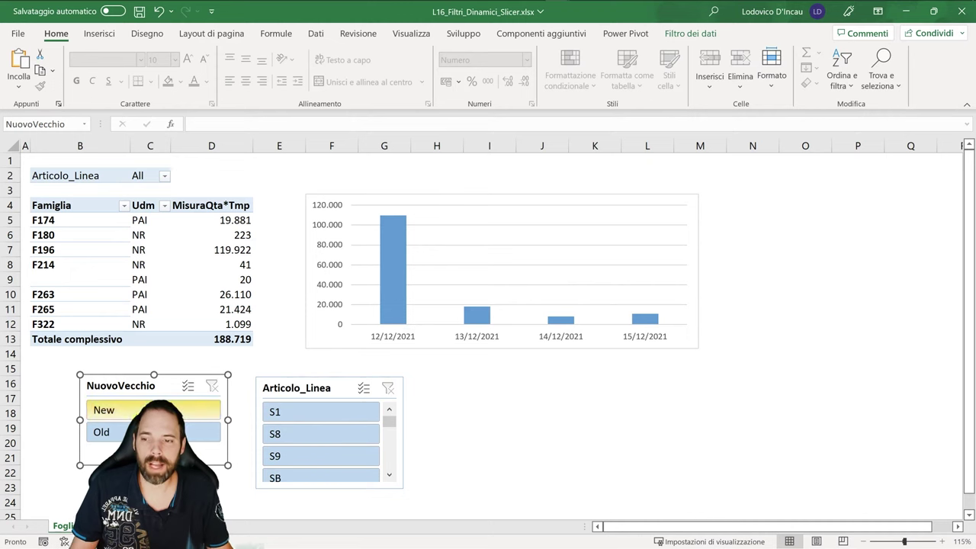
Filter the pivot table and chart to New items only
{"action": "mouse_move", "coordinate": [126, 380]}
{"action": "left_mouse_down"}
{"action": "mouse_move", "coordinate": [123, 364]}
{"action": "mouse_move", "coordinate": [107, 360]}
{"action": "left_mouse_up"}
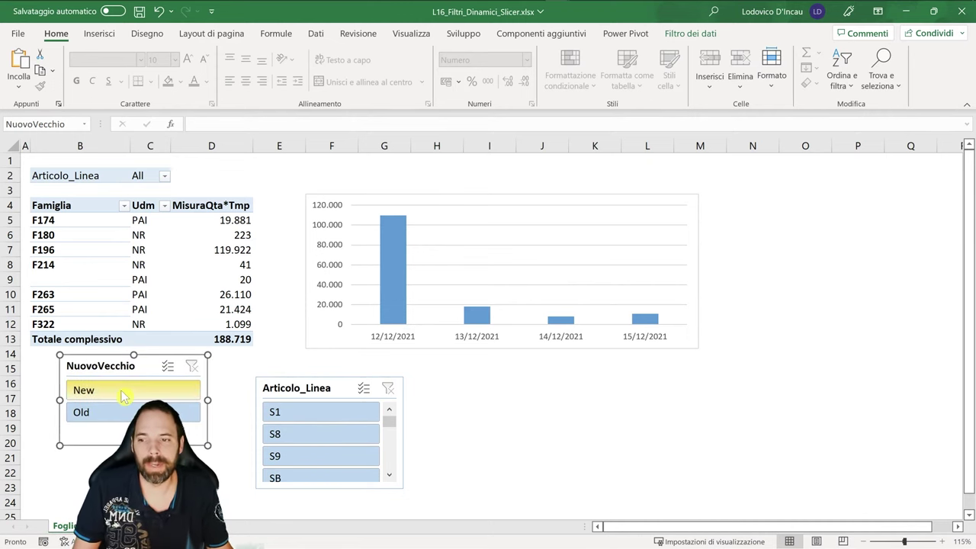
{"action": "left_click", "coordinate": [87, 388]}
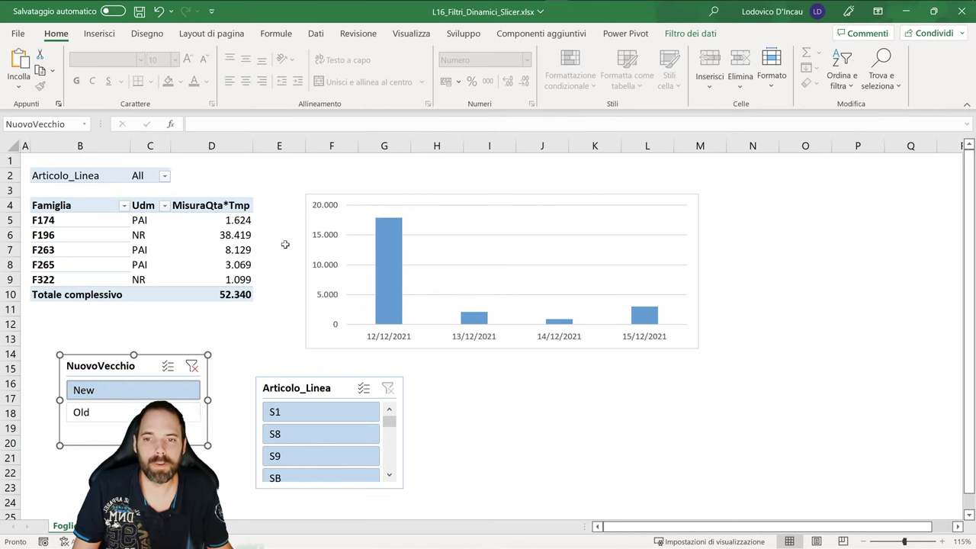
{"action": "mouse_move", "coordinate": [227, 249]}
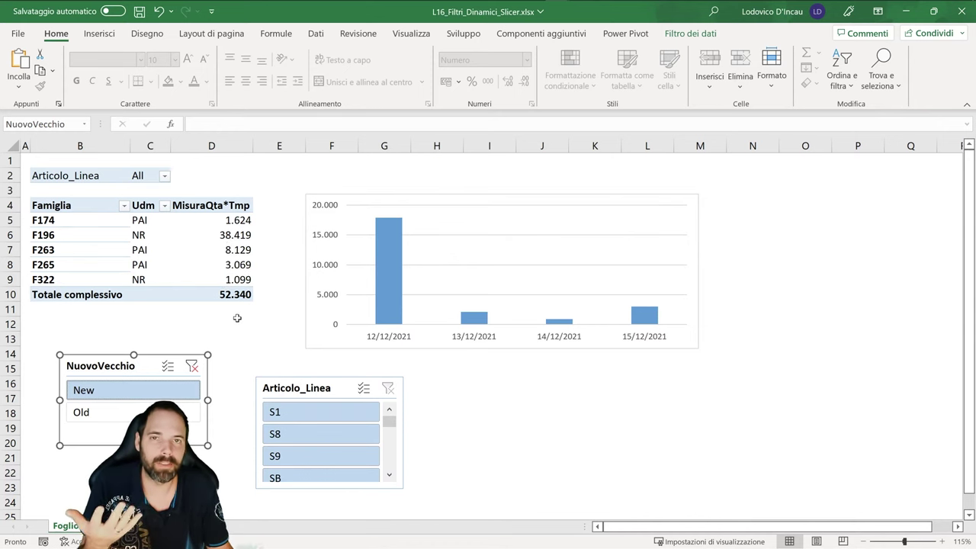
Place NuovoVecchio just under the pivot table with Articolo_Linea beside it
{"action": "mouse_move", "coordinate": [103, 366]}
{"action": "left_mouse_down"}
{"action": "mouse_move", "coordinate": [119, 333]}
{"action": "mouse_move", "coordinate": [84, 329]}
{"action": "left_mouse_up"}
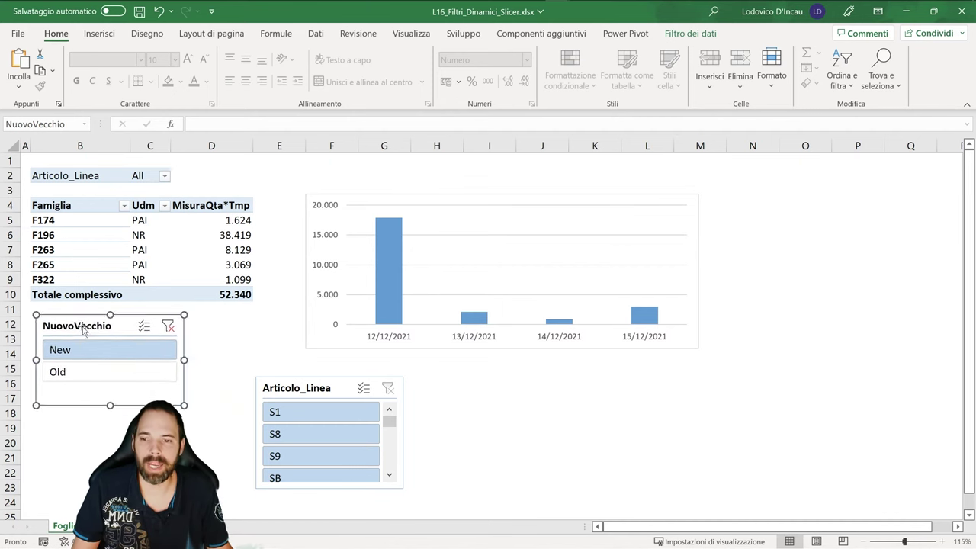
{"action": "left_click_drag", "start_coordinate": [294, 389], "coordinate": [234, 325]}
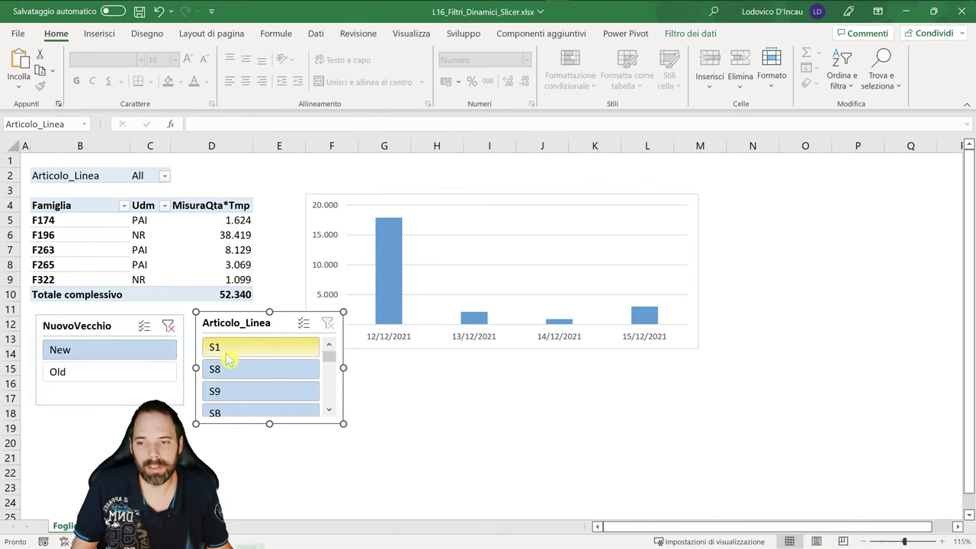
{"action": "scroll", "coordinate": [226, 368], "scroll_direction": "down", "scroll_amount": 3}
{"action": "scroll", "coordinate": [227, 368], "scroll_direction": "down", "scroll_amount": 3}
{"action": "scroll", "coordinate": [228, 358], "scroll_direction": "up", "scroll_amount": 10}
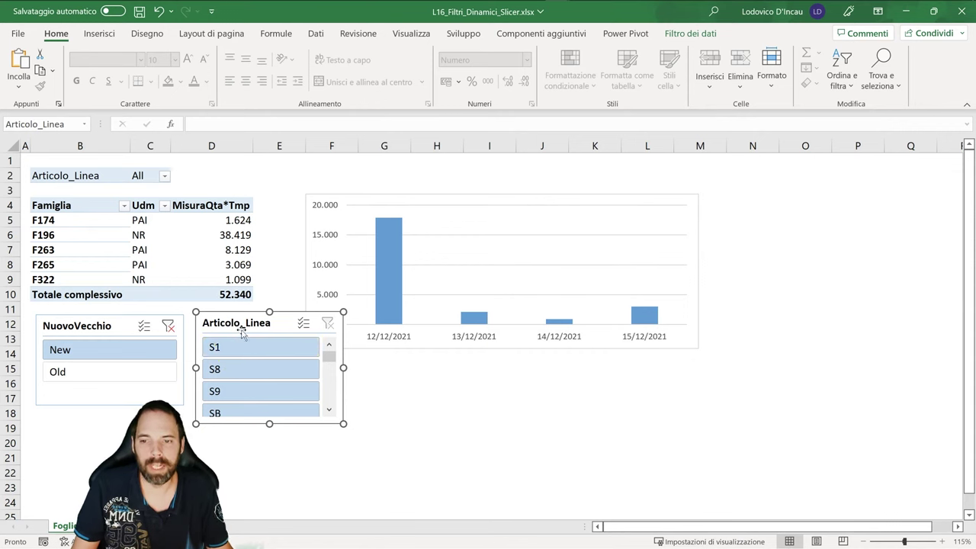
Give the Articolo_Linea slicer five button columns and the orange style, aligning both slicers
{"action": "left_click", "coordinate": [693, 33]}
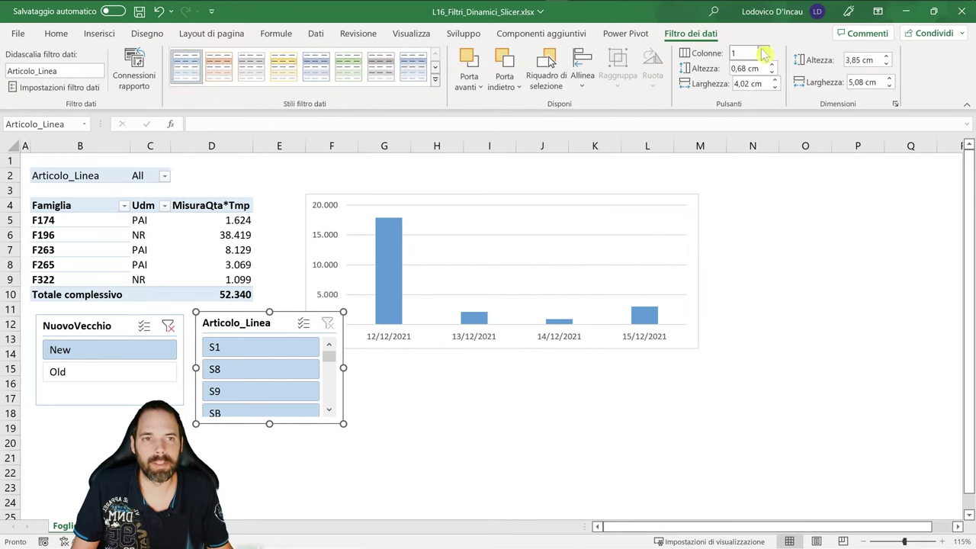
{"action": "left_click", "coordinate": [763, 50]}
{"action": "left_click", "coordinate": [763, 50]}
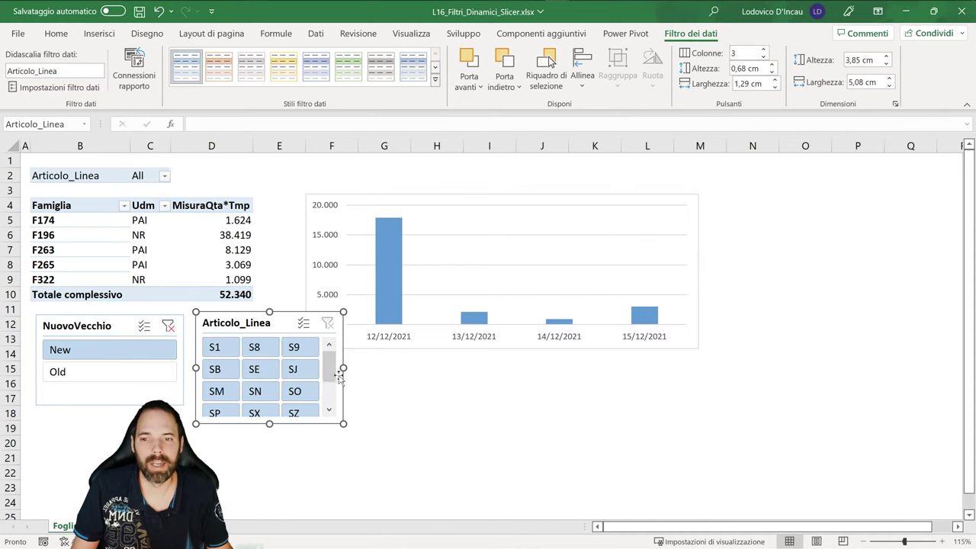
{"action": "left_click_drag", "start_coordinate": [343, 368], "coordinate": [506, 372]}
{"action": "left_click_drag", "start_coordinate": [388, 320], "coordinate": [384, 367]}
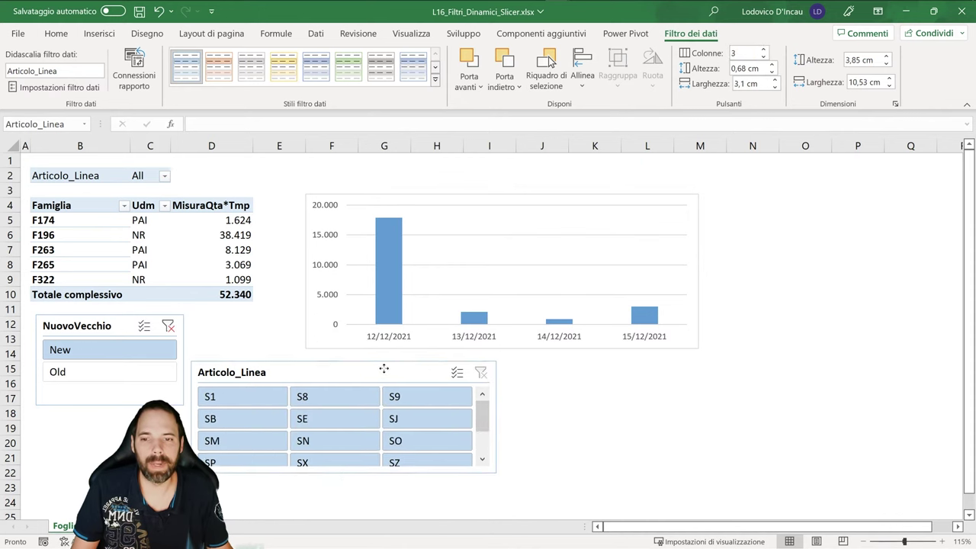
{"action": "left_click", "coordinate": [762, 51]}
{"action": "left_click", "coordinate": [762, 51]}
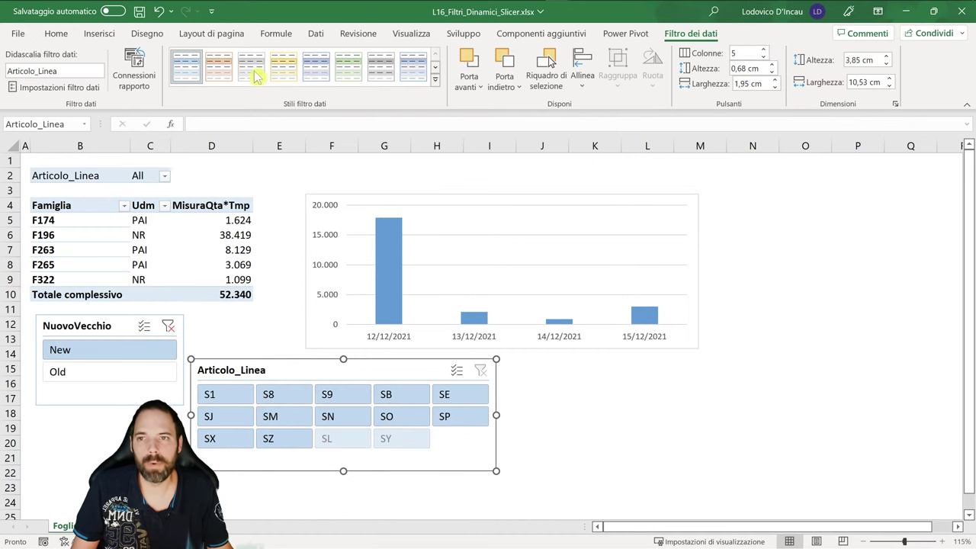
{"action": "left_click", "coordinate": [219, 66]}
{"action": "left_click_drag", "start_coordinate": [114, 326], "coordinate": [113, 369]}
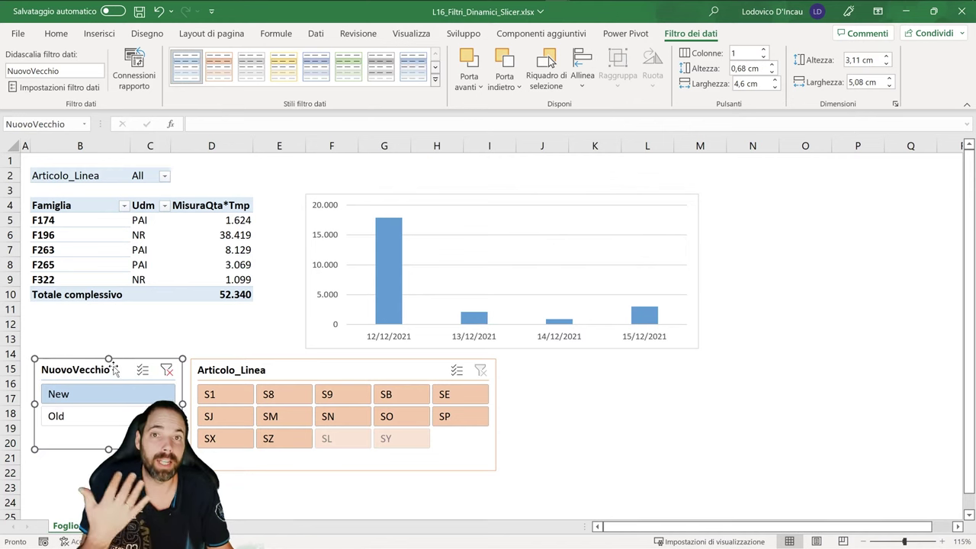
{"action": "left_click", "coordinate": [285, 372]}
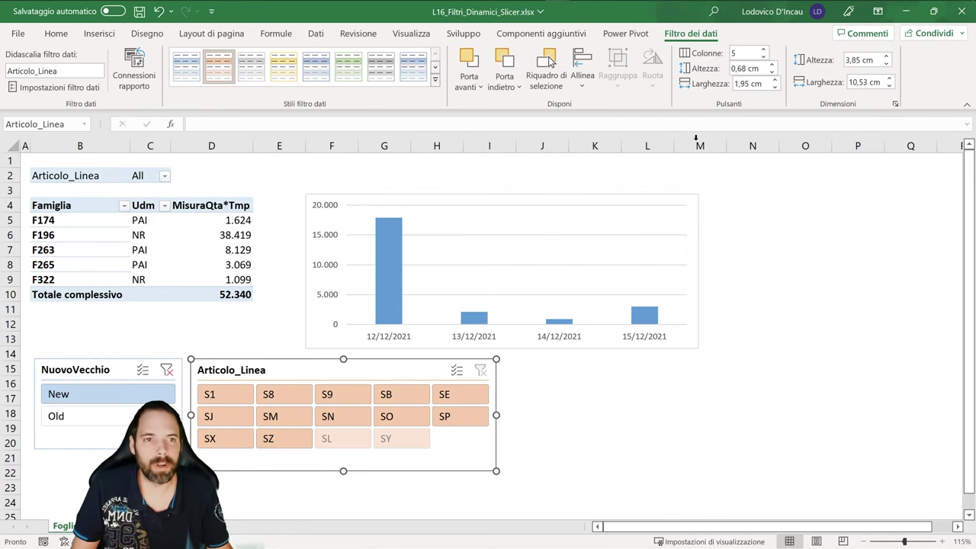
Set slicer buttons to 0,5 × 1,5 cm and the slicer to 3,4 × 8,3 cm
{"action": "left_click", "coordinate": [771, 73]}
{"action": "left_click", "coordinate": [771, 72]}
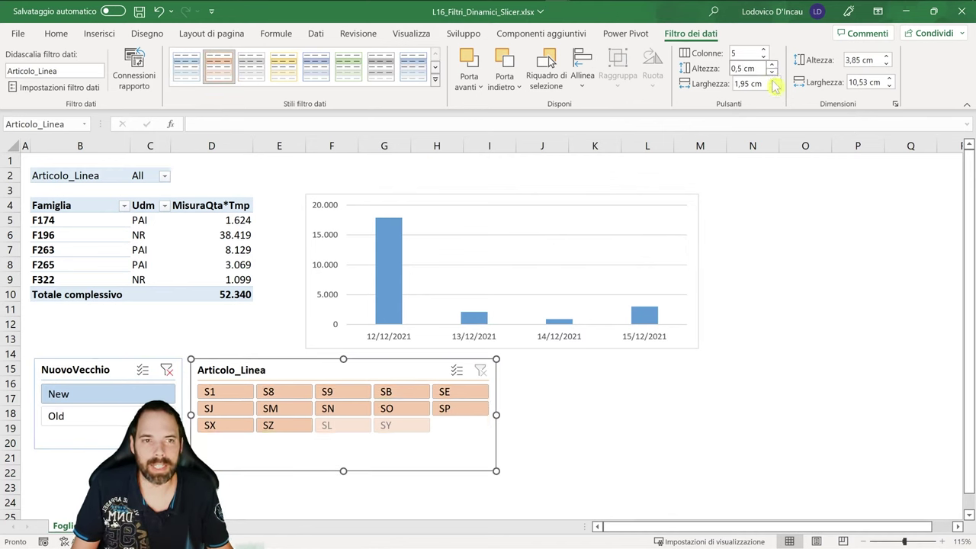
{"action": "left_click", "coordinate": [775, 87]}
{"action": "left_click", "coordinate": [775, 86]}
{"action": "left_click", "coordinate": [774, 87]}
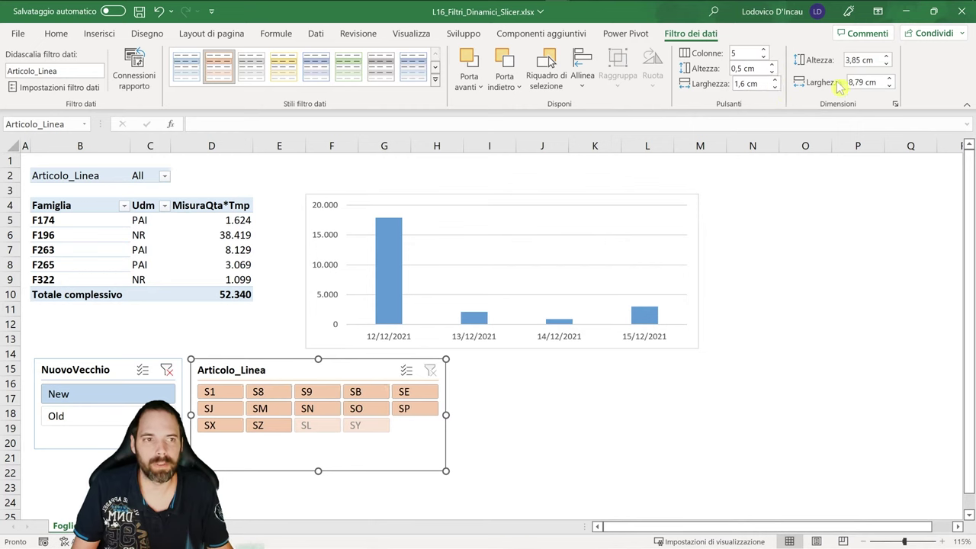
{"action": "left_click", "coordinate": [886, 64]}
{"action": "left_click", "coordinate": [885, 64]}
{"action": "left_click", "coordinate": [886, 63]}
{"action": "left_click", "coordinate": [885, 63]}
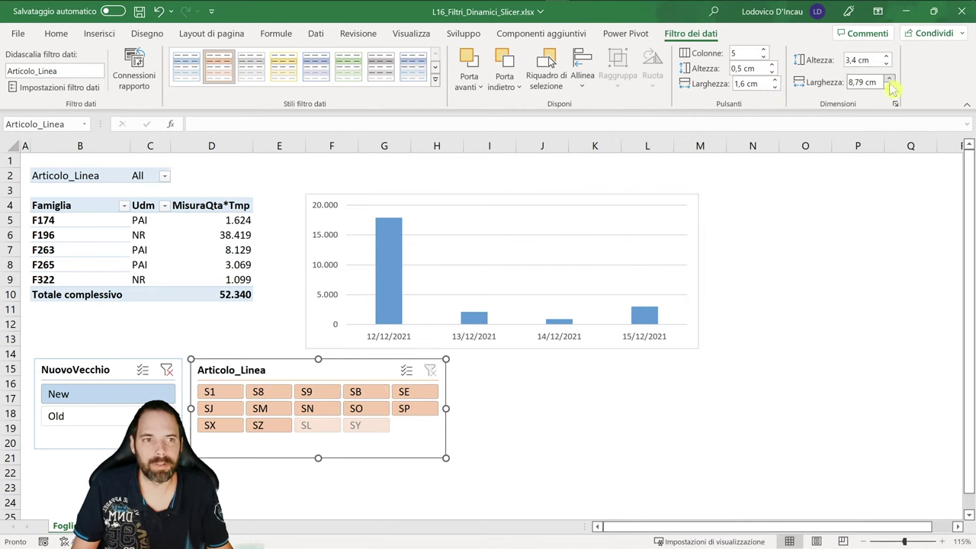
{"action": "left_click", "coordinate": [888, 85]}
{"action": "left_click", "coordinate": [889, 85]}
{"action": "left_click", "coordinate": [889, 85]}
{"action": "left_click", "coordinate": [889, 85]}
{"action": "left_click", "coordinate": [889, 85]}
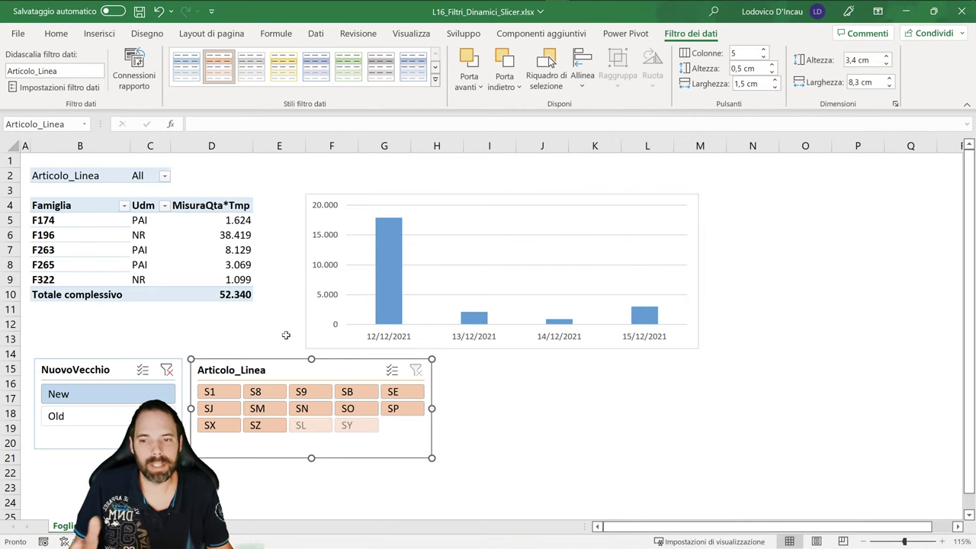
Open Articolo_Linea's Size and Properties pane, collapsing Dimensioni and expanding Proprietà
{"action": "right_click", "coordinate": [281, 371]}
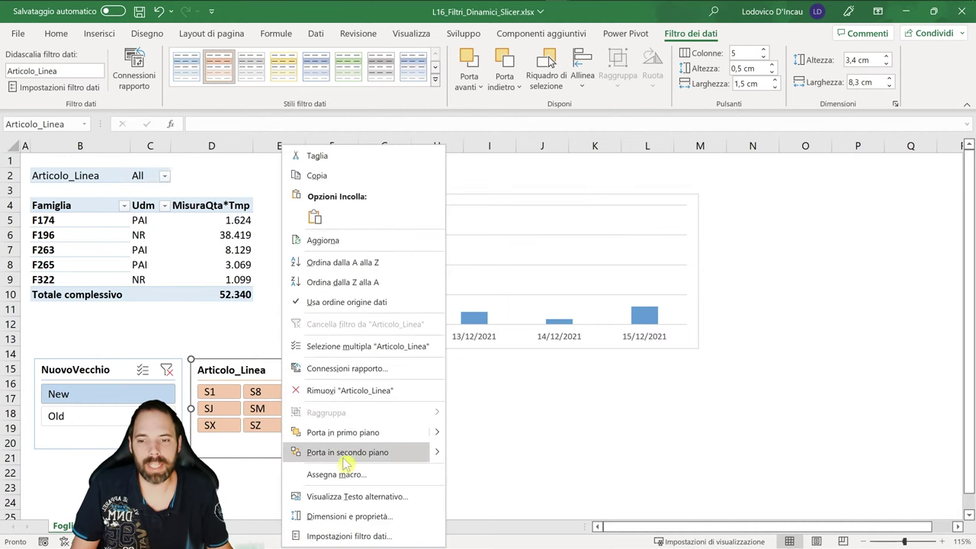
{"action": "left_click", "coordinate": [348, 517]}
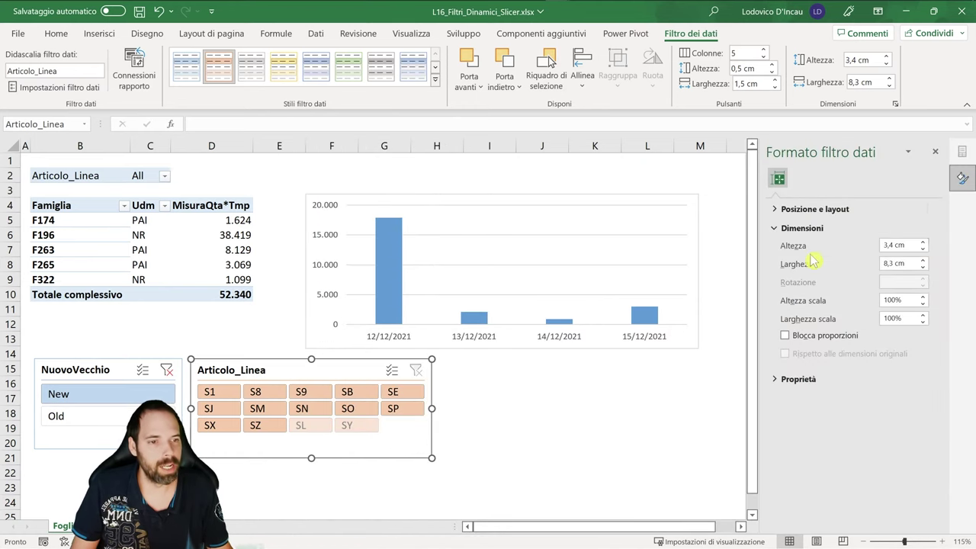
{"action": "left_click", "coordinate": [777, 232]}
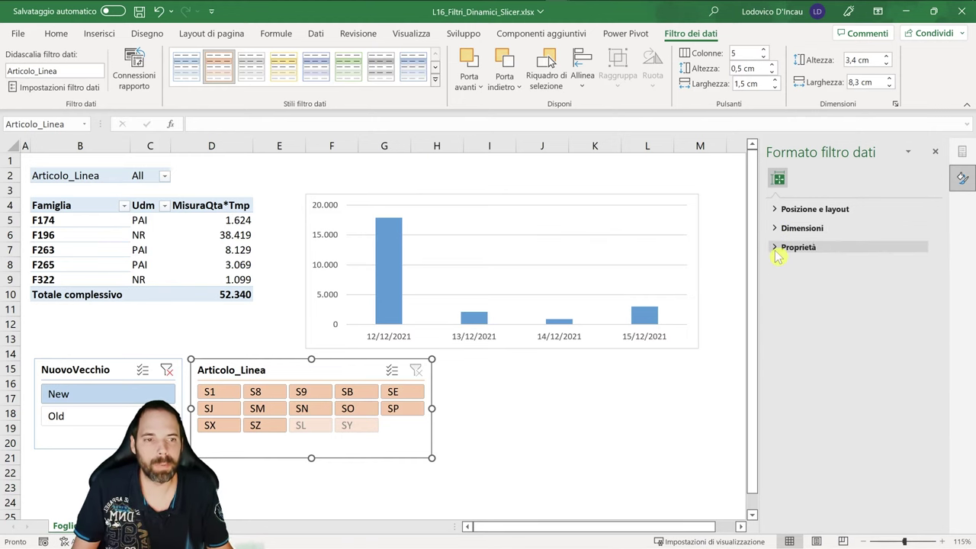
{"action": "left_click", "coordinate": [781, 250]}
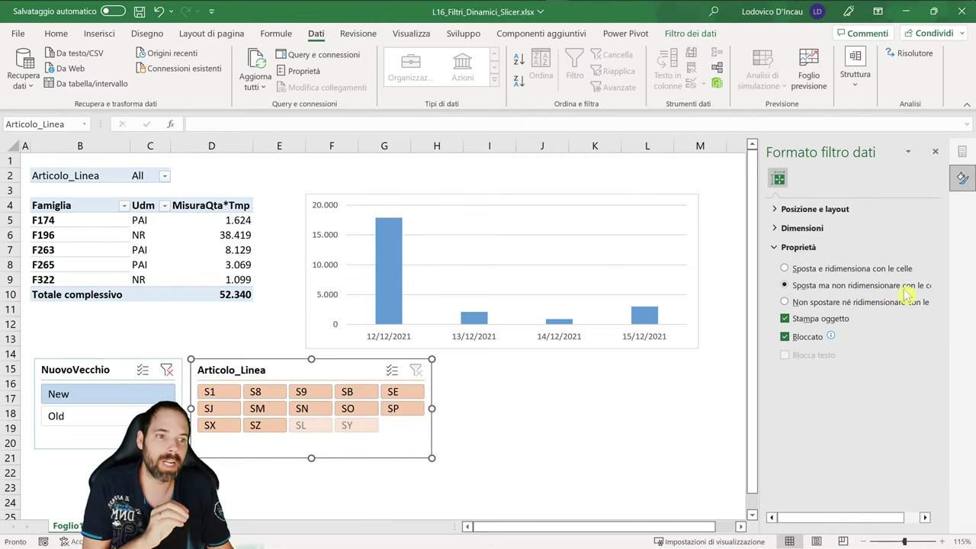
Test how widening column E and inserting a column before B affect the slicers, undoing each
{"action": "left_click_drag", "start_coordinate": [308, 152], "coordinate": [378, 151]}
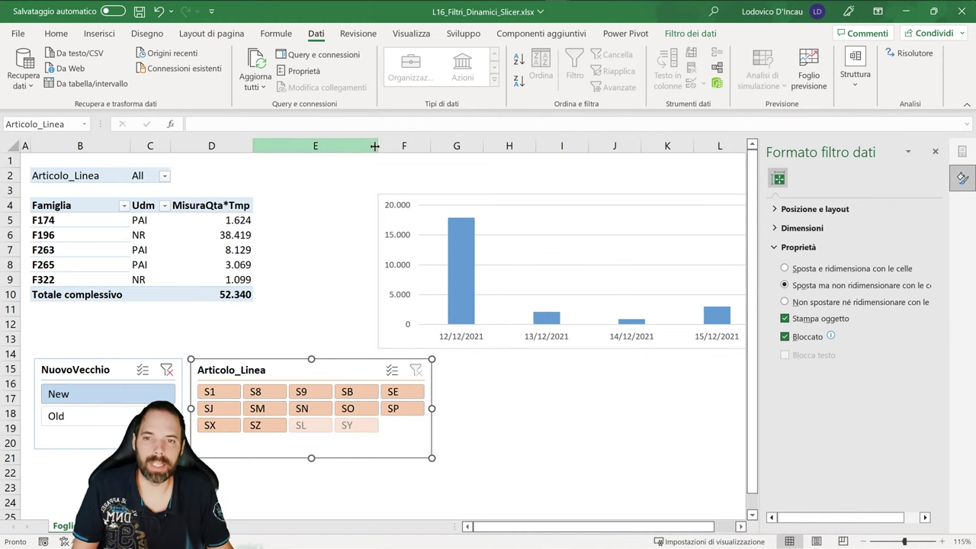
{"action": "key", "text": "ctrl+z"}
{"action": "right_click", "coordinate": [79, 146]}
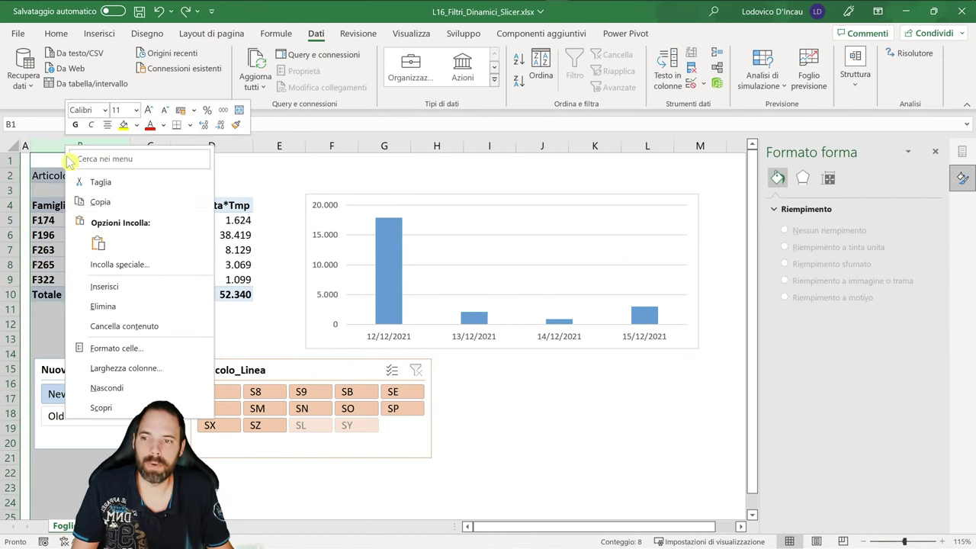
{"action": "left_click", "coordinate": [106, 286]}
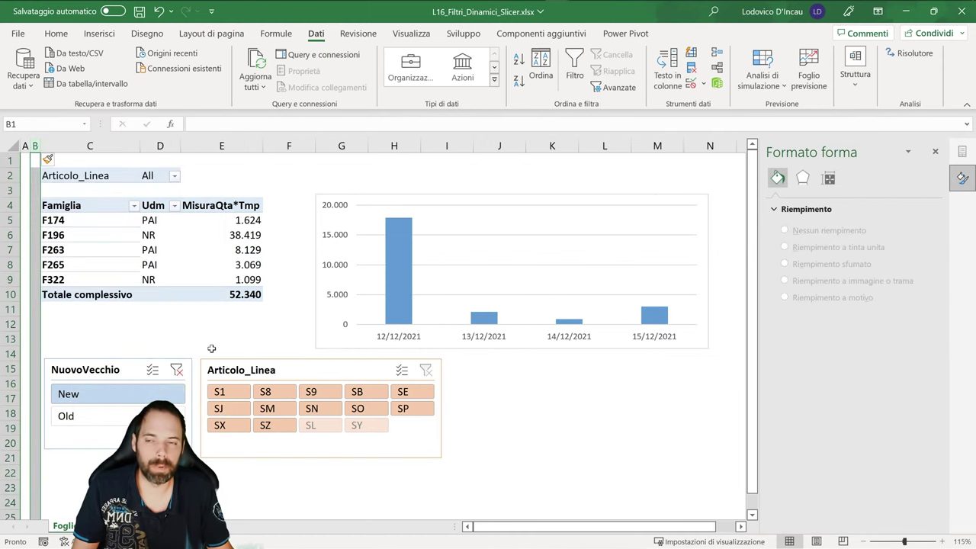
{"action": "key", "text": "ctrl+z"}
{"action": "left_click", "coordinate": [336, 363]}
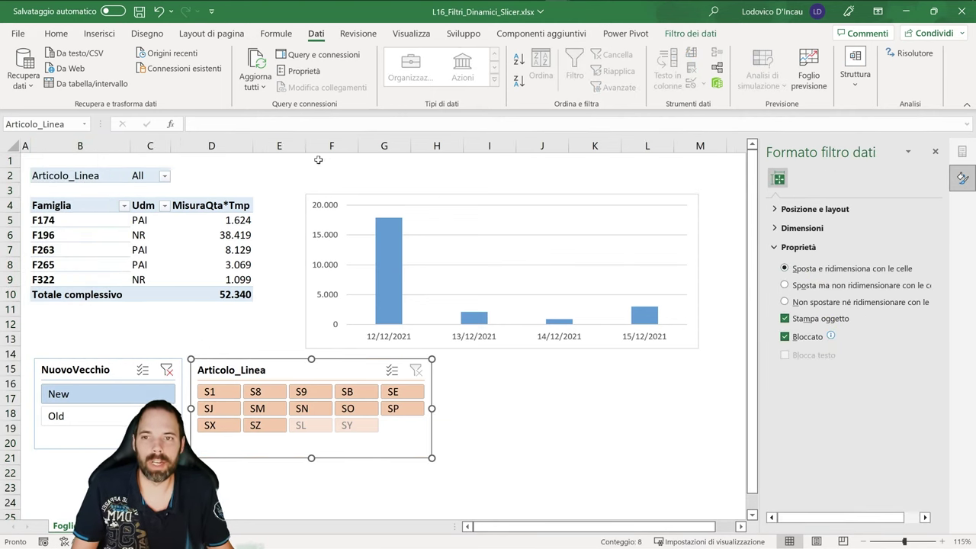
{"action": "left_click_drag", "start_coordinate": [306, 149], "coordinate": [380, 148]}
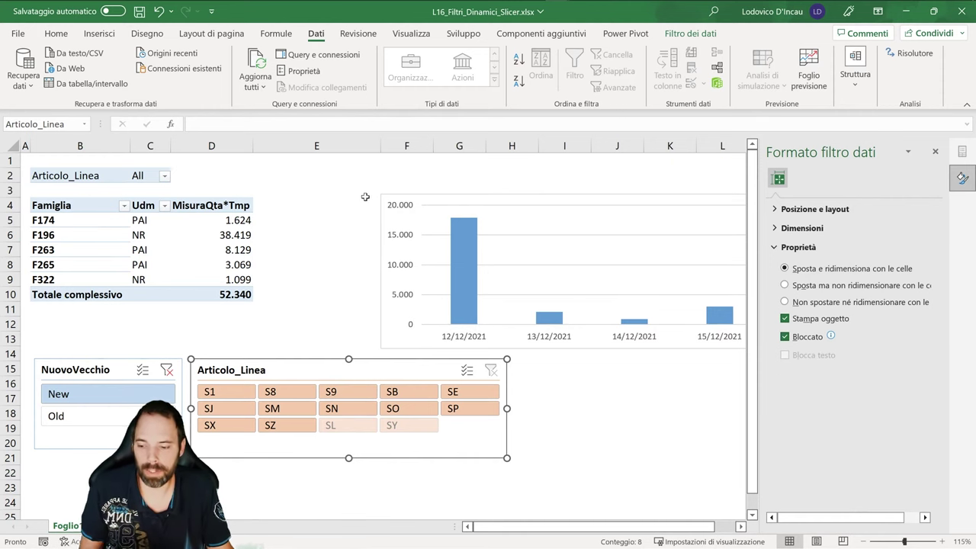
{"action": "key", "text": "ctrl+z"}
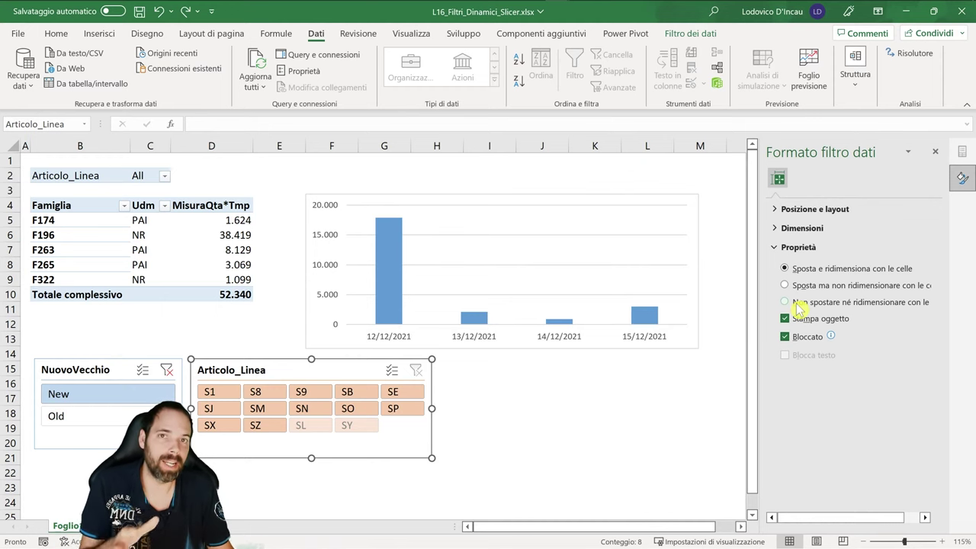
Set Articolo_Linea to 'Non spostare né ridimensionare con le celle' and lock it
{"action": "left_click", "coordinate": [795, 301]}
{"action": "right_click", "coordinate": [66, 145]}
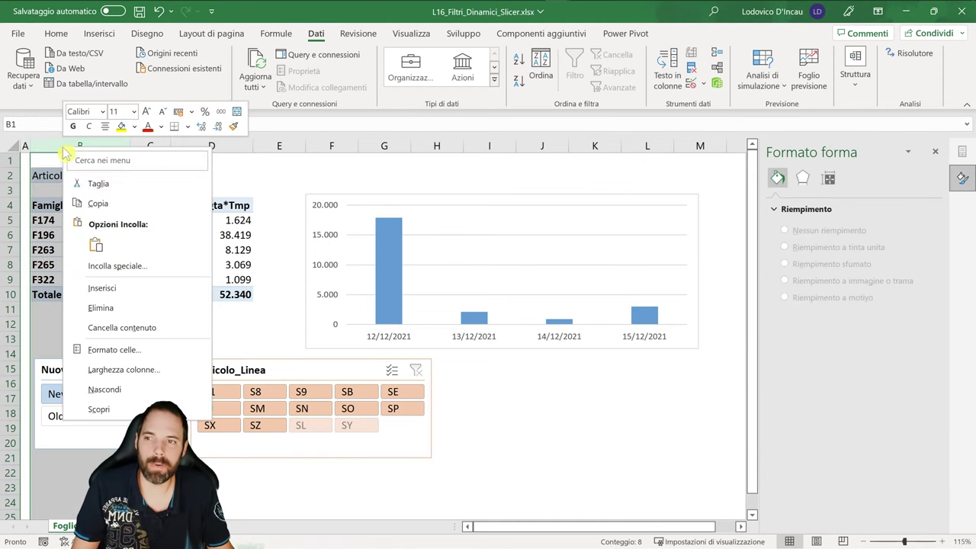
{"action": "left_click", "coordinate": [92, 286]}
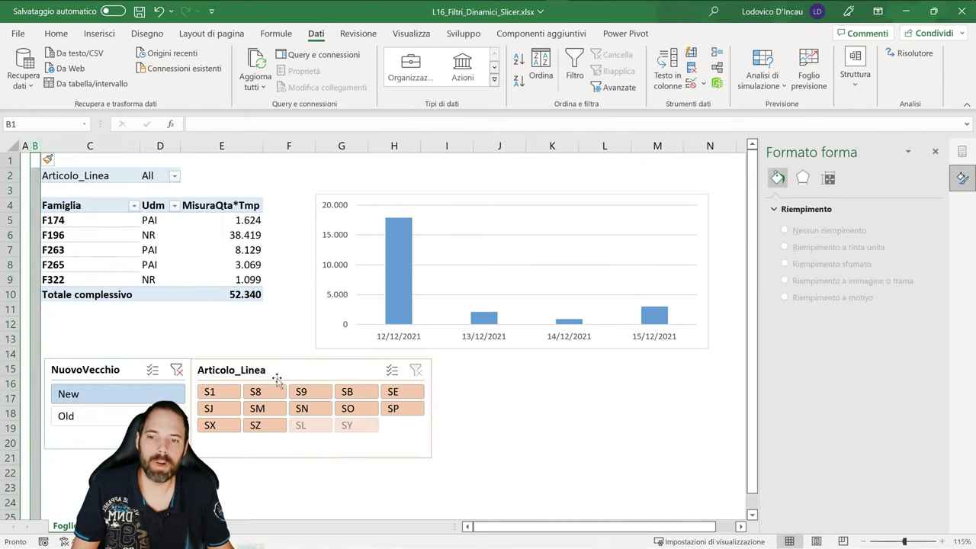
{"action": "left_click", "coordinate": [96, 369]}
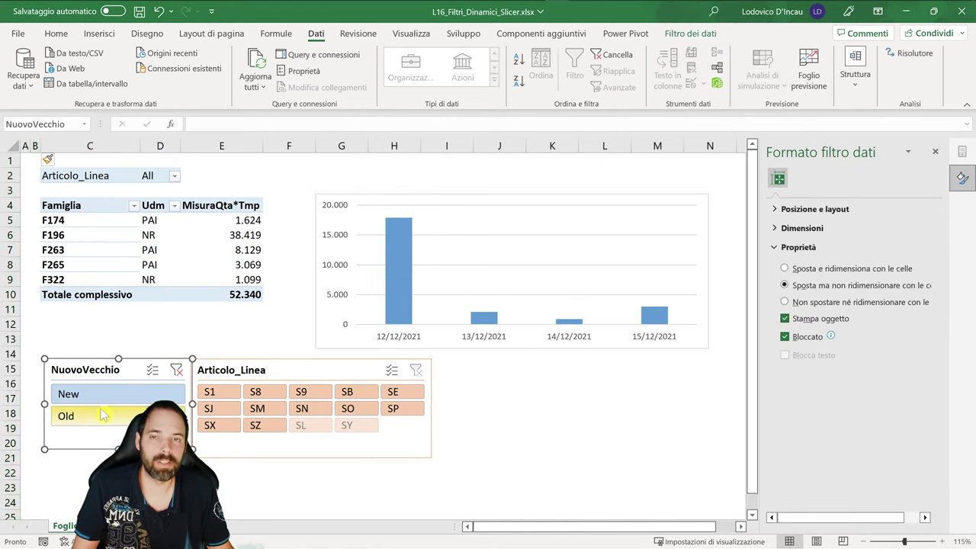
{"action": "key", "text": "ctrl+z"}
{"action": "left_click", "coordinate": [278, 359]}
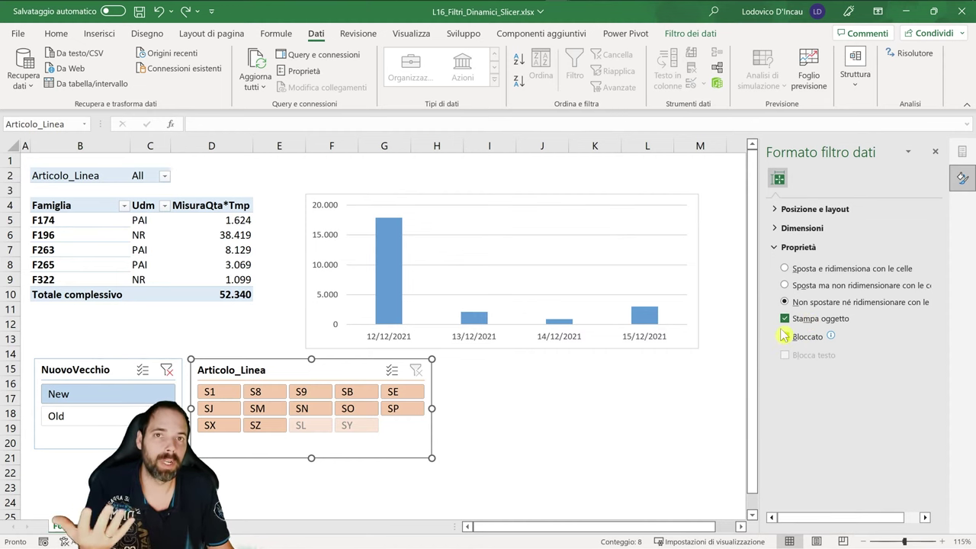
{"action": "left_click", "coordinate": [785, 336]}
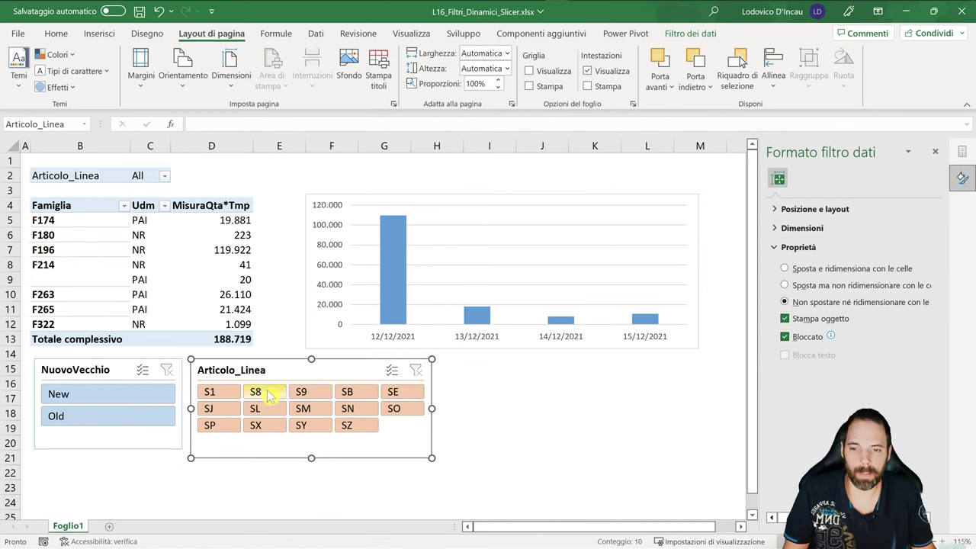
{"action": "left_click", "coordinate": [211, 395]}
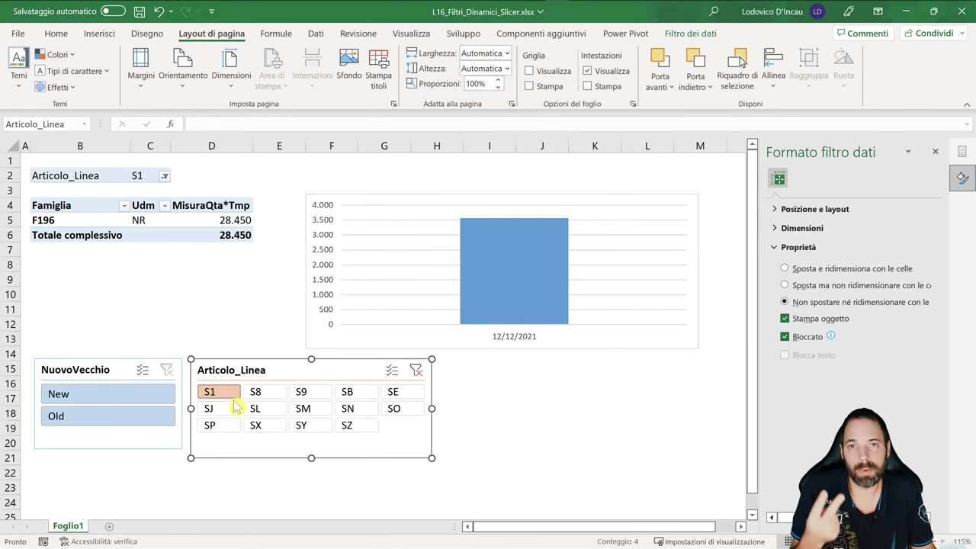
{"action": "left_click", "coordinate": [391, 370]}
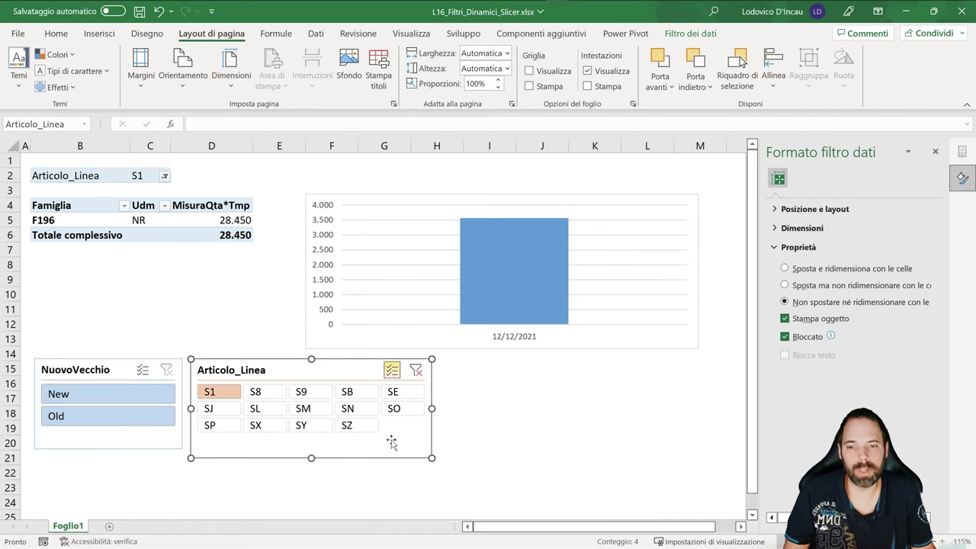
{"action": "left_click", "coordinate": [257, 396]}
{"action": "left_click", "coordinate": [301, 396]}
{"action": "left_click", "coordinate": [347, 396]}
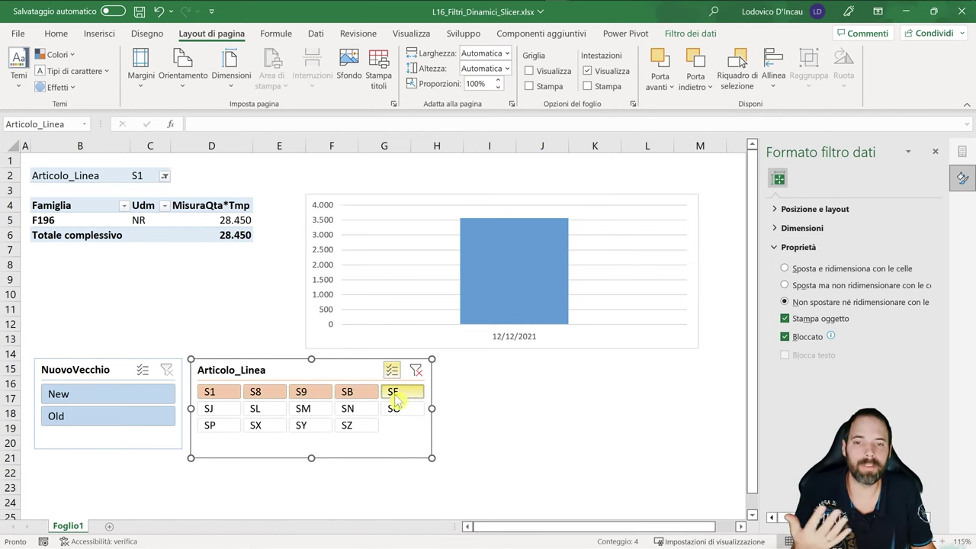
{"action": "left_click", "coordinate": [396, 401]}
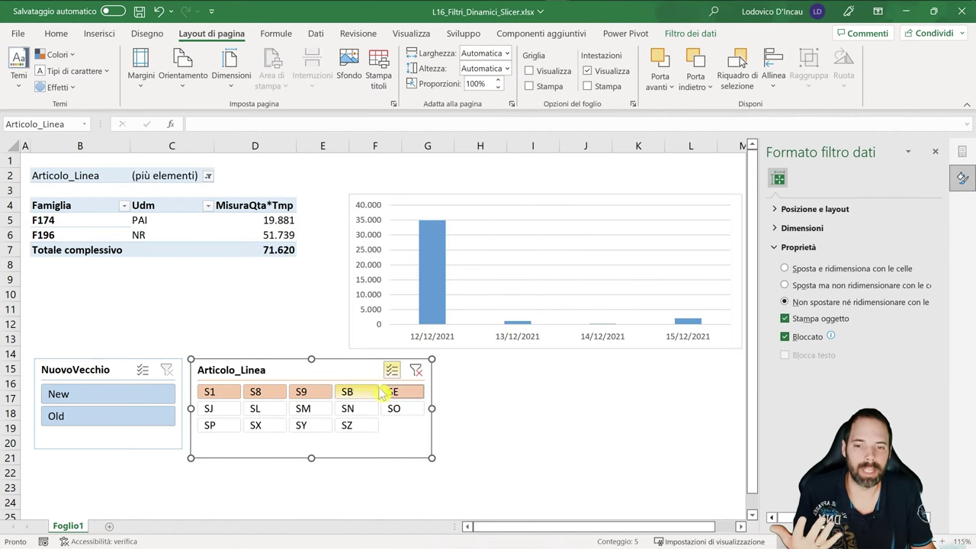
{"action": "left_click", "coordinate": [391, 370]}
{"action": "left_click", "coordinate": [301, 392]}
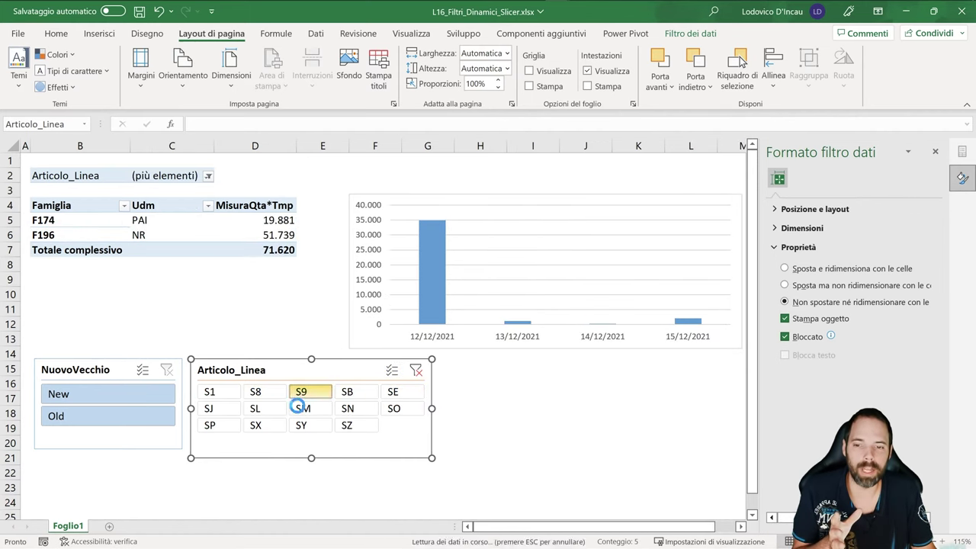
{"action": "left_click", "coordinate": [261, 410]}
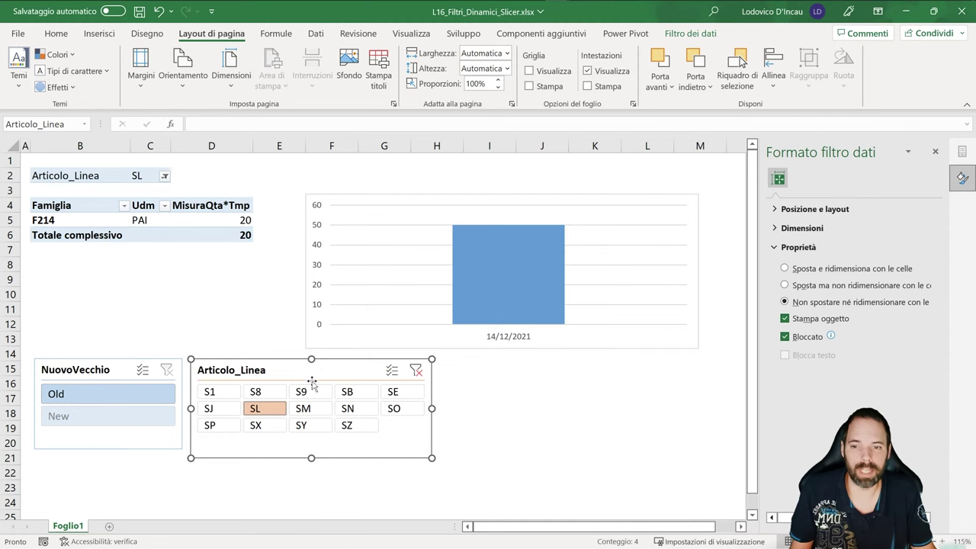
{"action": "left_click_drag", "start_coordinate": [302, 391], "coordinate": [392, 391]}
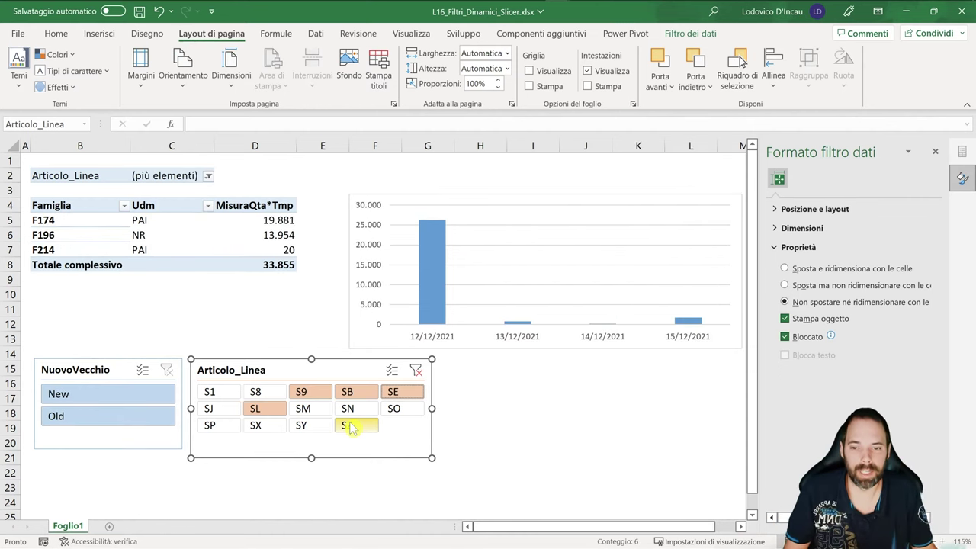
{"action": "left_click", "coordinate": [377, 358]}
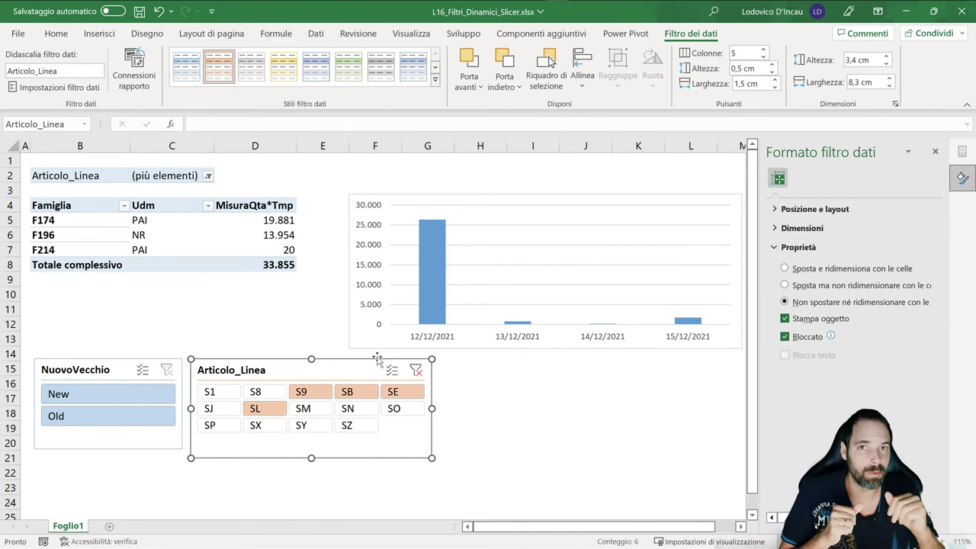
{"action": "left_click", "coordinate": [416, 370]}
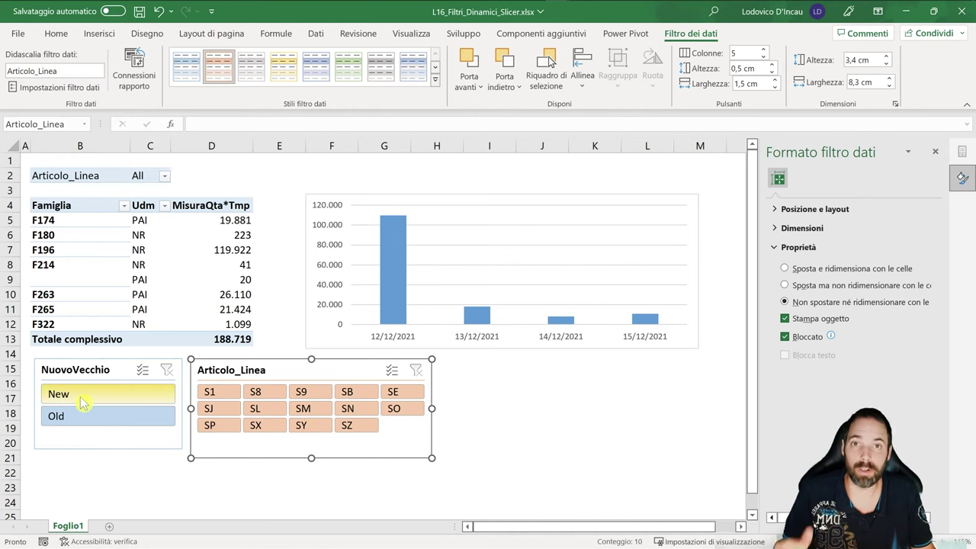
Filter to New items, try line SL, then clear the Articolo_Linea filter
{"action": "left_click", "coordinate": [122, 395]}
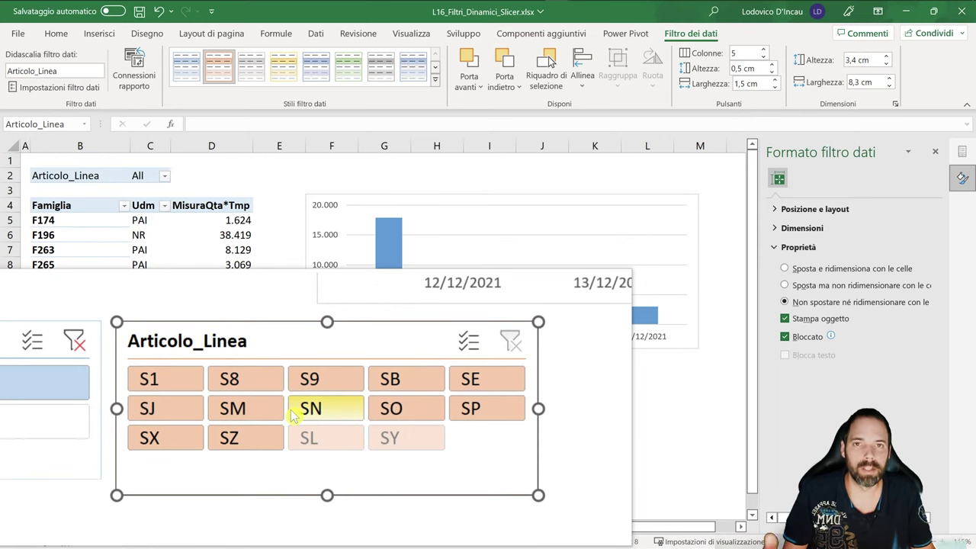
{"action": "left_click", "coordinate": [303, 425]}
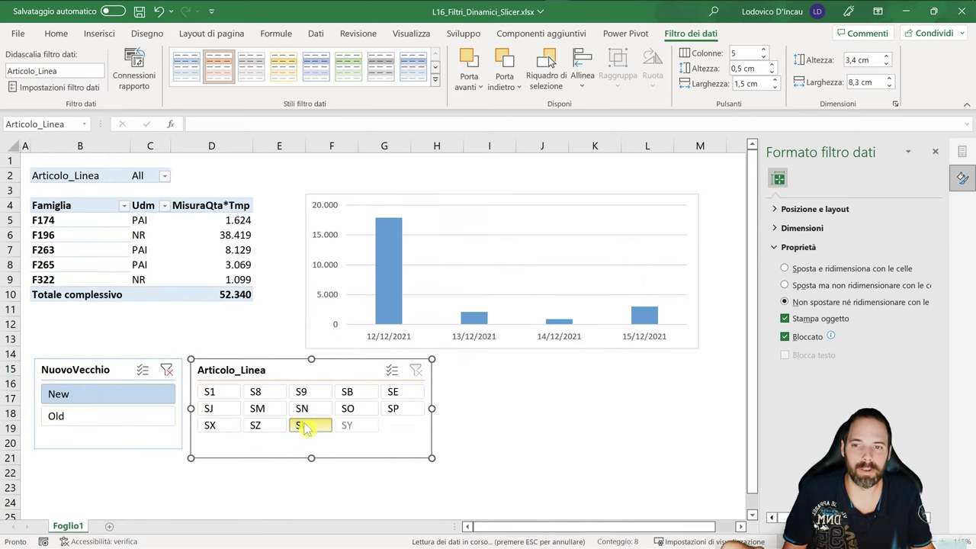
{"action": "left_click", "coordinate": [415, 373]}
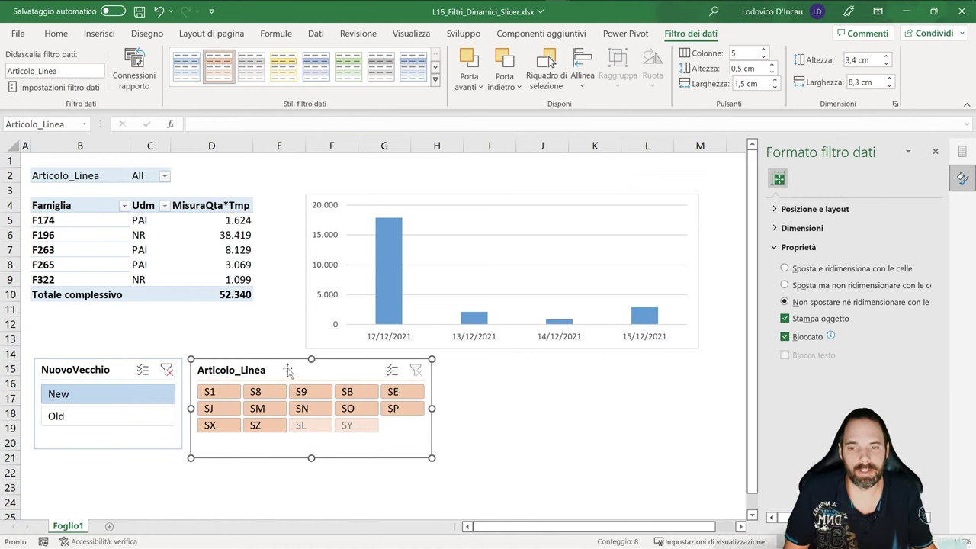
Set the Articolo_Linea slicer to hide items without data and clear the NuovoVecchio filter
{"action": "right_click", "coordinate": [289, 372]}
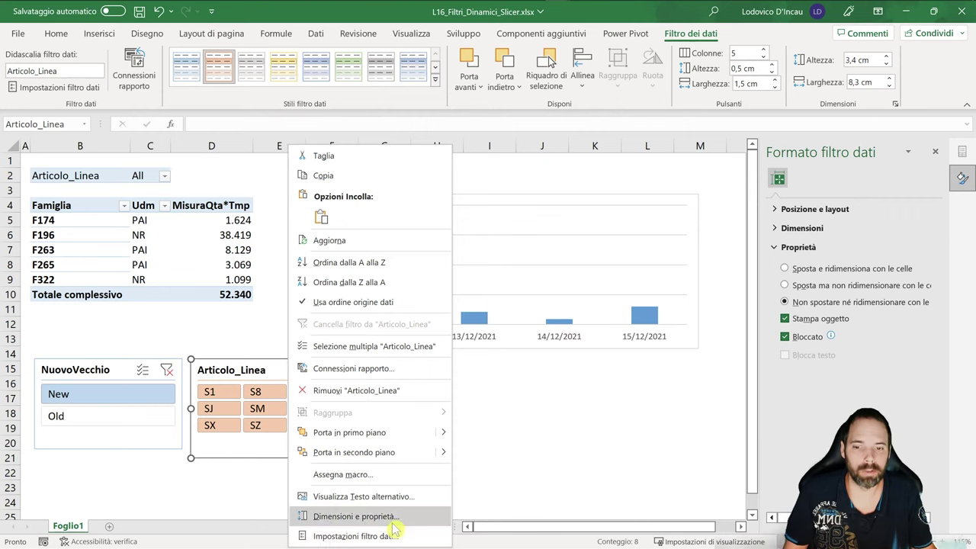
{"action": "left_click", "coordinate": [342, 537]}
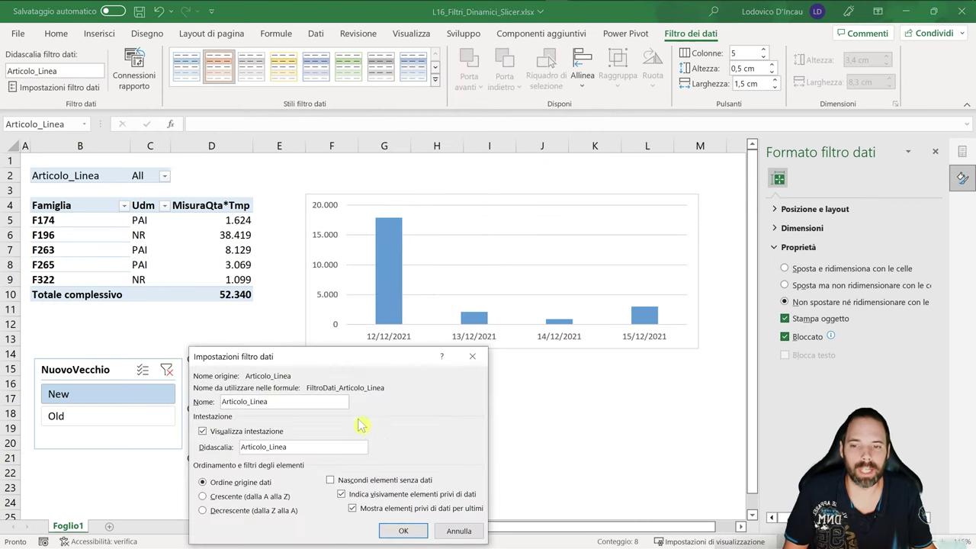
{"action": "left_click_drag", "start_coordinate": [337, 356], "coordinate": [388, 123]}
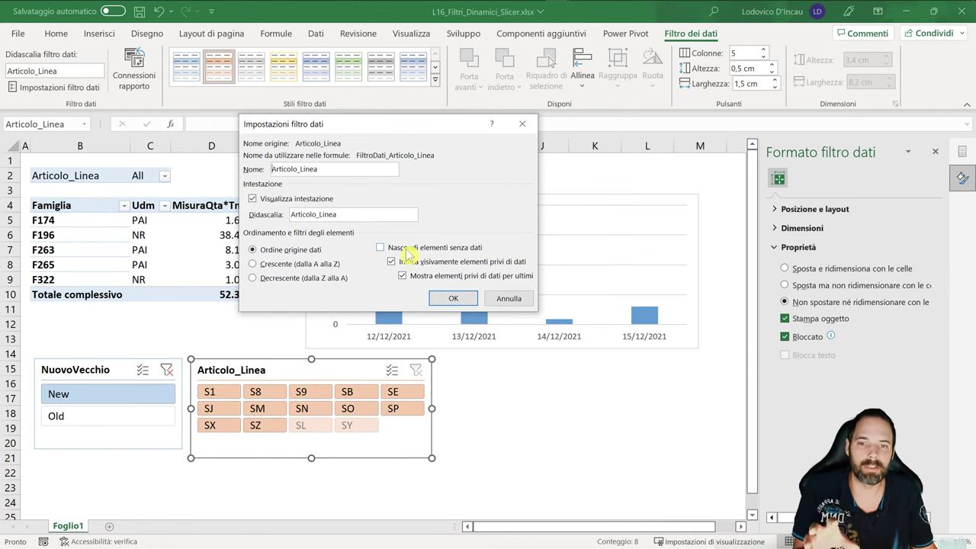
{"action": "left_click", "coordinate": [434, 250]}
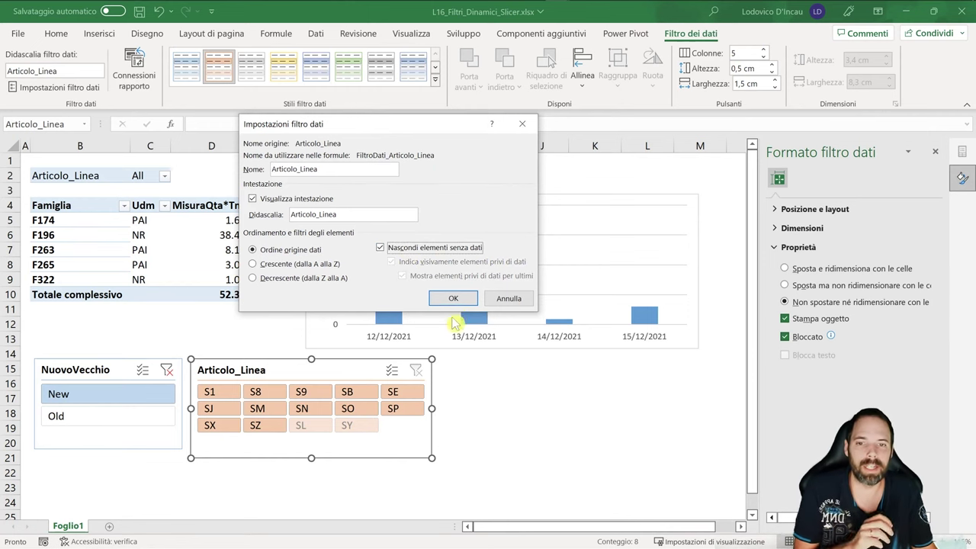
{"action": "left_click", "coordinate": [455, 301]}
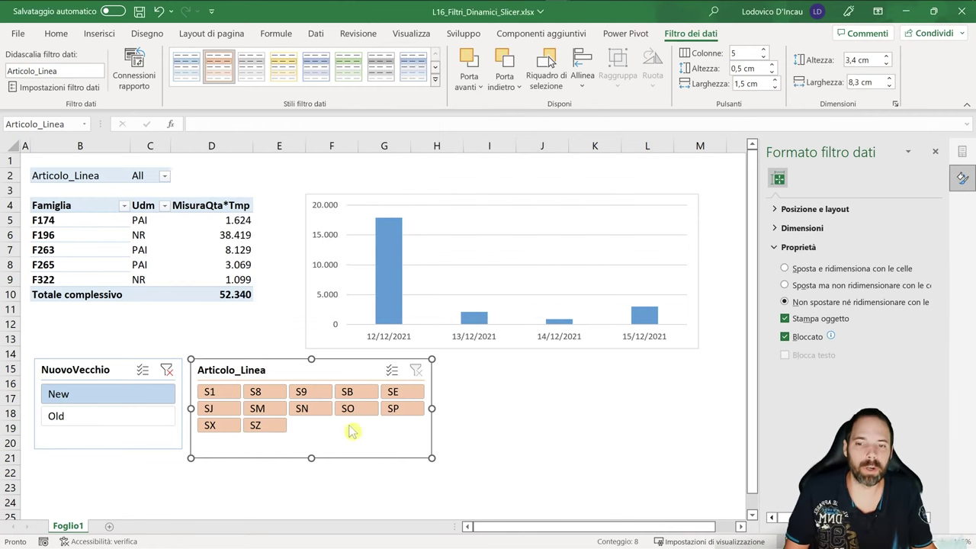
{"action": "left_click", "coordinate": [166, 370]}
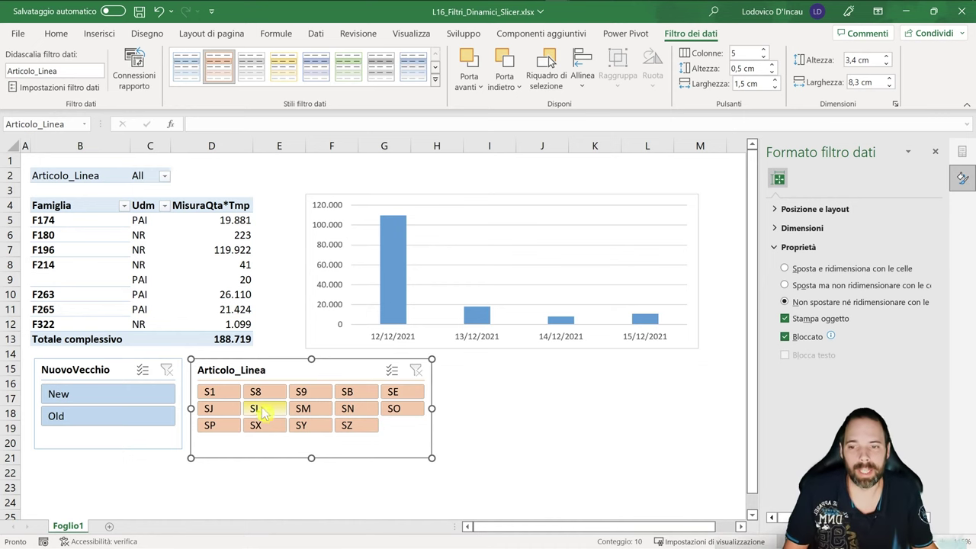
{"action": "right_click", "coordinate": [345, 368]}
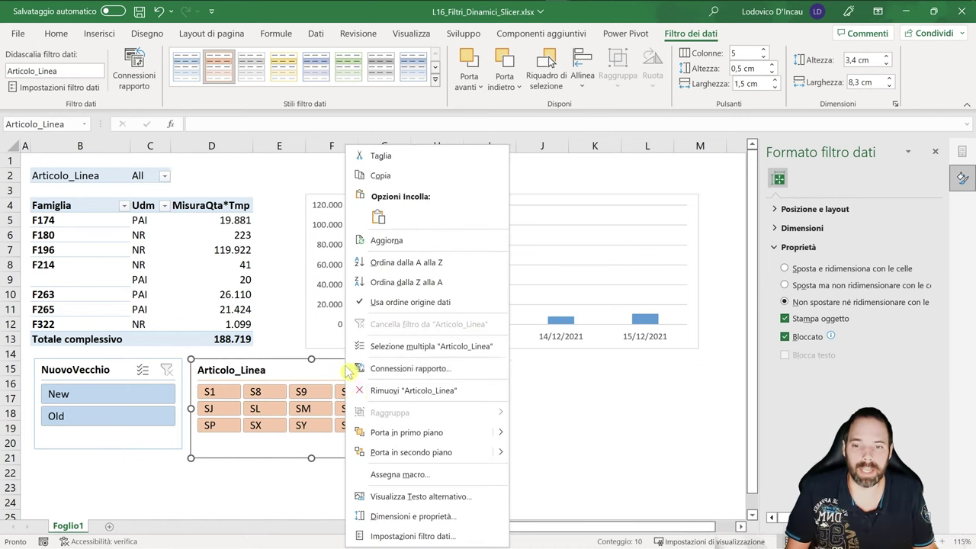
{"action": "left_click", "coordinate": [406, 534]}
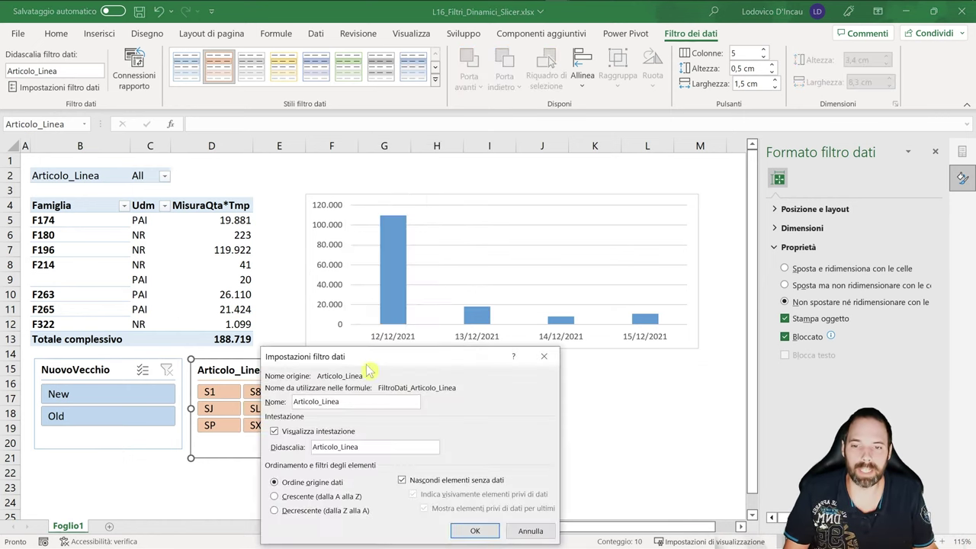
{"action": "left_click_drag", "start_coordinate": [373, 358], "coordinate": [501, 281]}
{"action": "left_click_drag", "start_coordinate": [480, 321], "coordinate": [394, 323]}
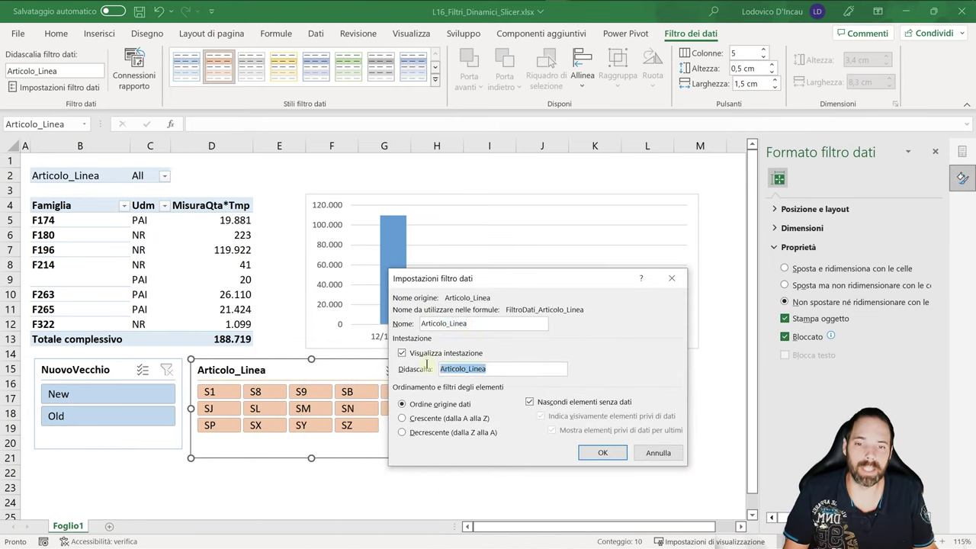
{"action": "left_click_drag", "start_coordinate": [485, 368], "coordinate": [439, 369]}
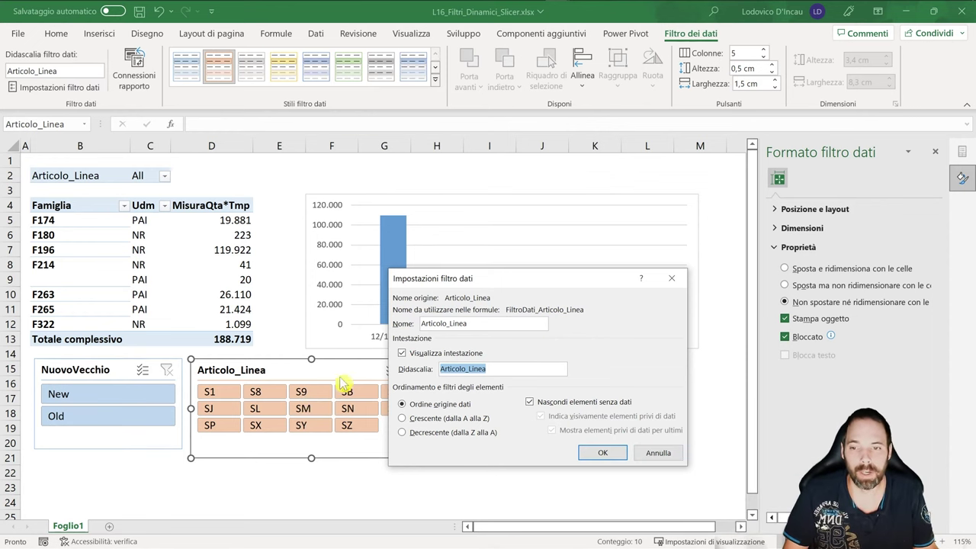
{"action": "left_click", "coordinate": [655, 452]}
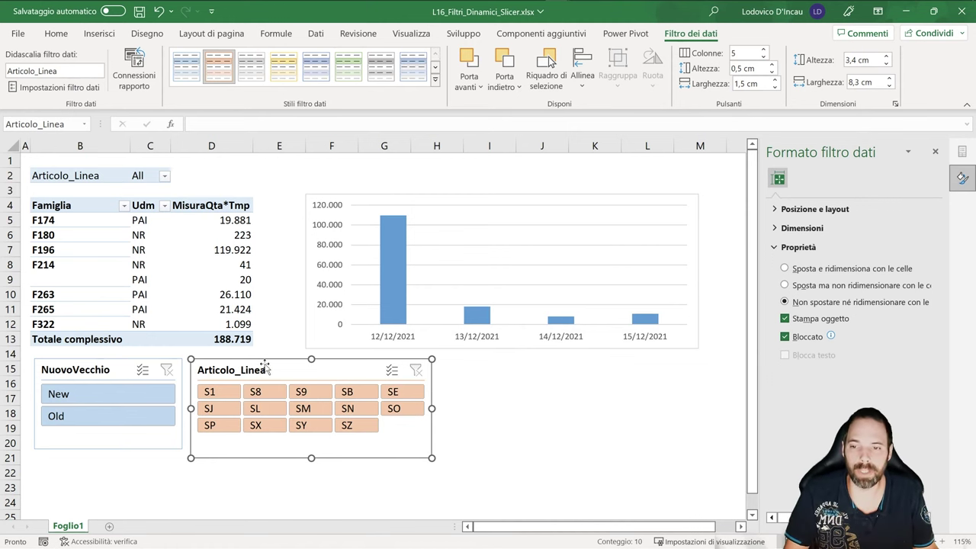
Nudge the Articolo_Linea slicer right, then select it together with the NuovoVecchio slicer
{"action": "left_click_drag", "start_coordinate": [265, 363], "coordinate": [267, 364]}
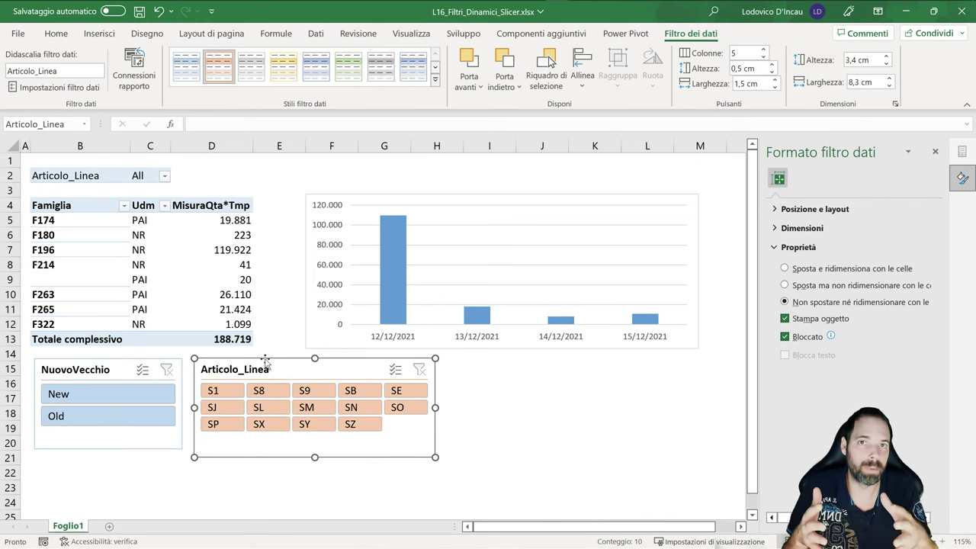
{"action": "left_click", "coordinate": [186, 276]}
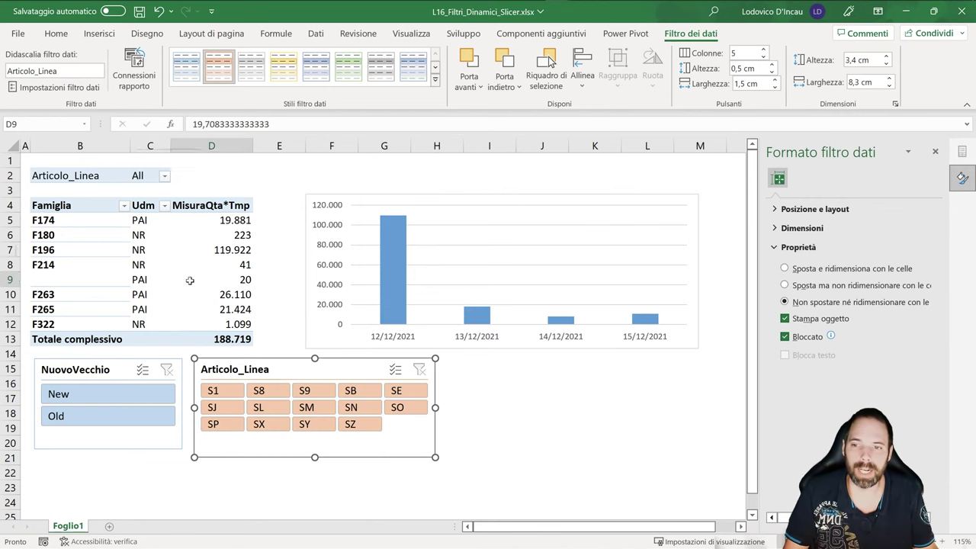
{"action": "left_click", "coordinate": [244, 372]}
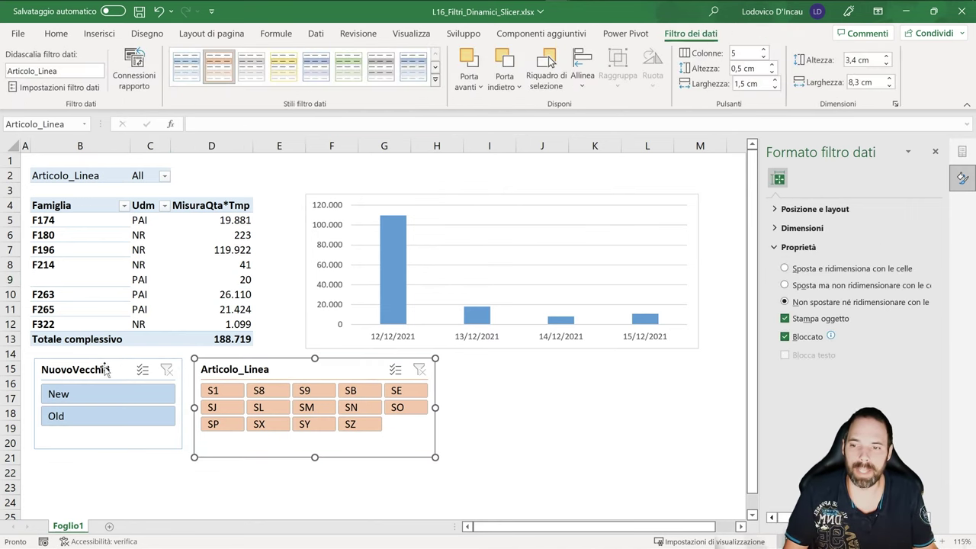
{"action": "left_click", "coordinate": [80, 371], "text": "ctrl"}
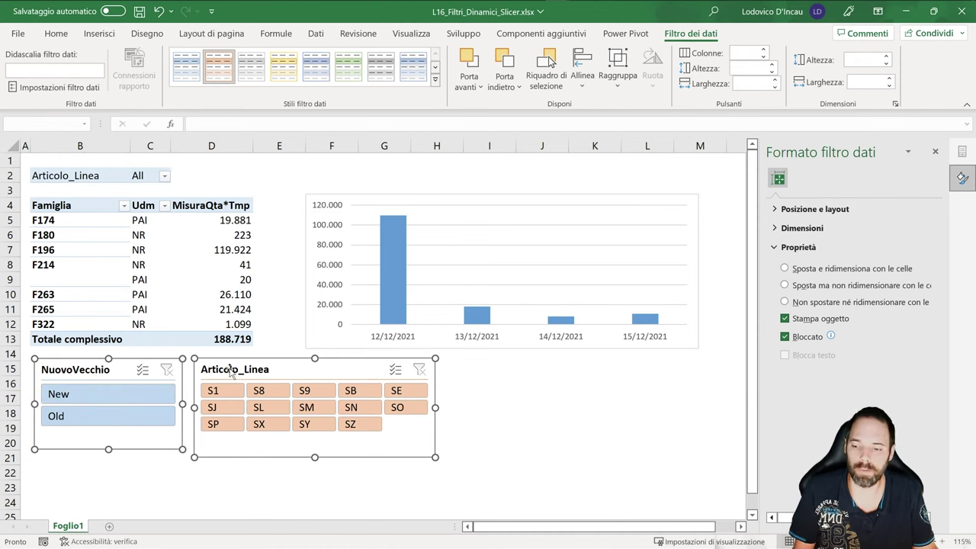
{"action": "left_click", "coordinate": [55, 33]}
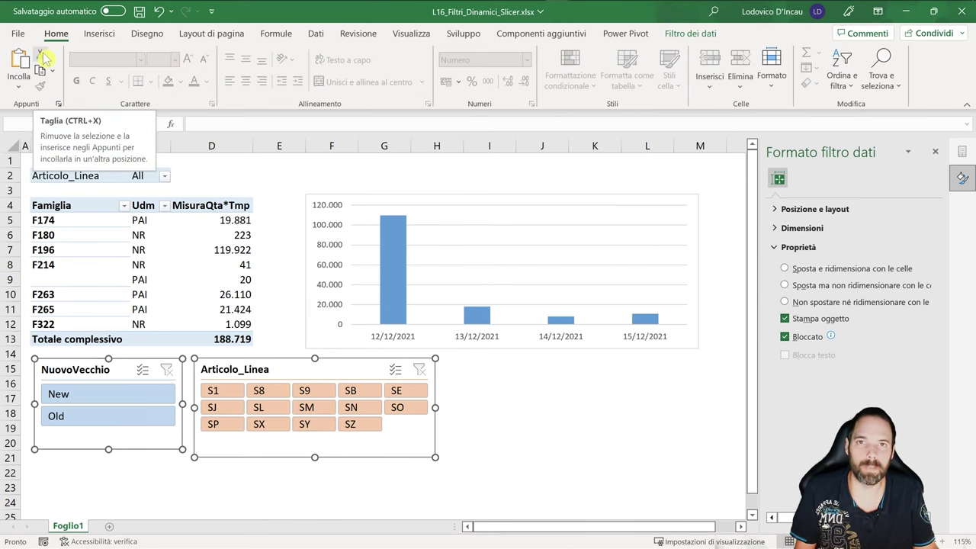
Cut both slicers from Foglio1 and paste them onto a new sheet, Foglio3
{"action": "left_click", "coordinate": [40, 57]}
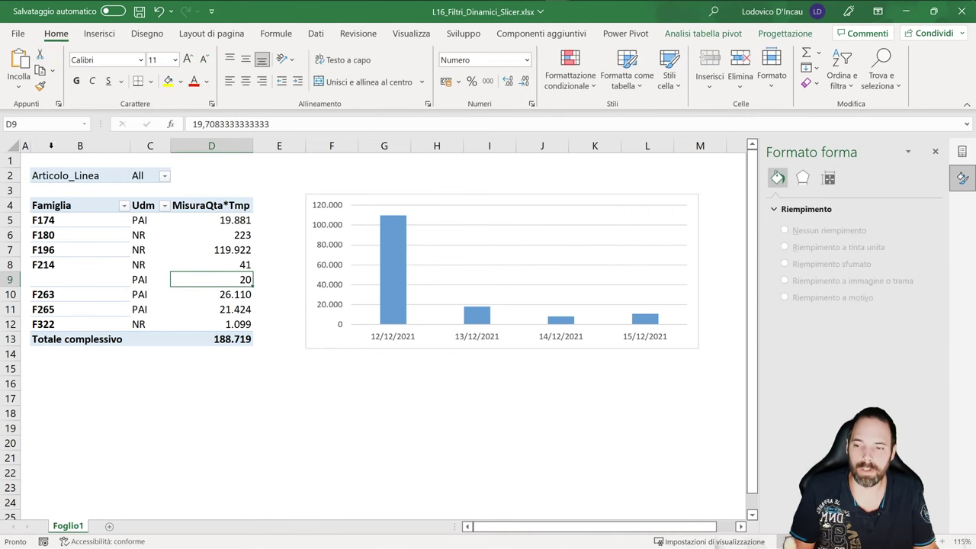
{"action": "left_click", "coordinate": [110, 527]}
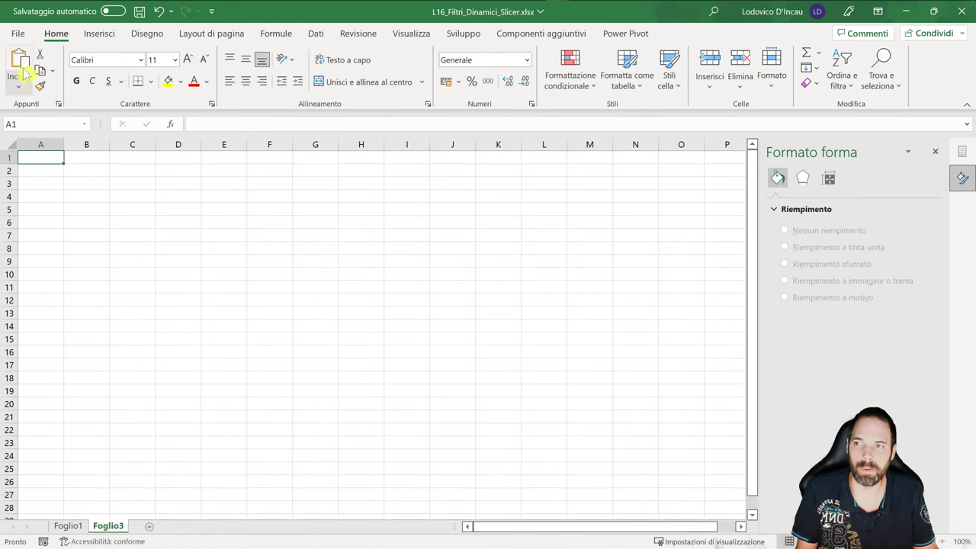
{"action": "left_click", "coordinate": [19, 63]}
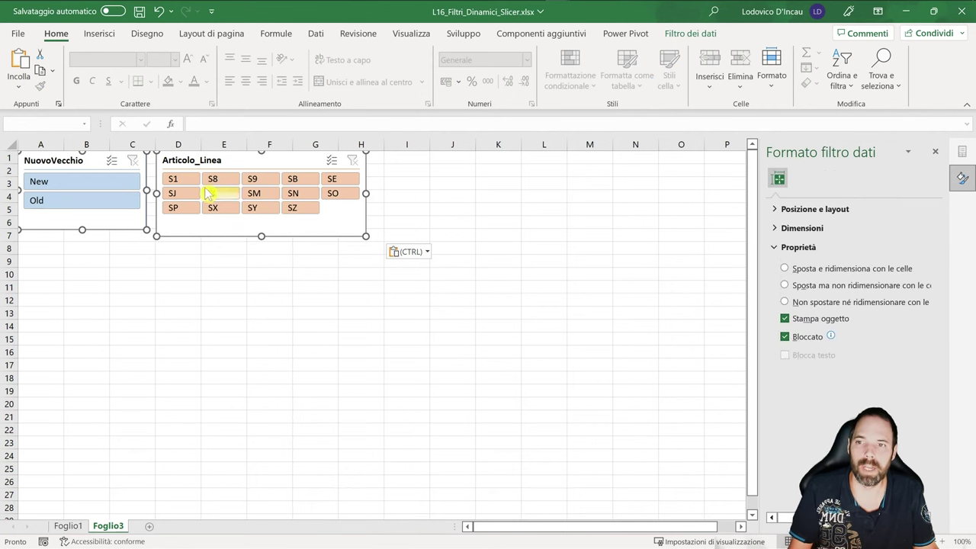
{"action": "left_click_drag", "start_coordinate": [205, 161], "coordinate": [285, 204]}
{"action": "left_click", "coordinate": [242, 314]}
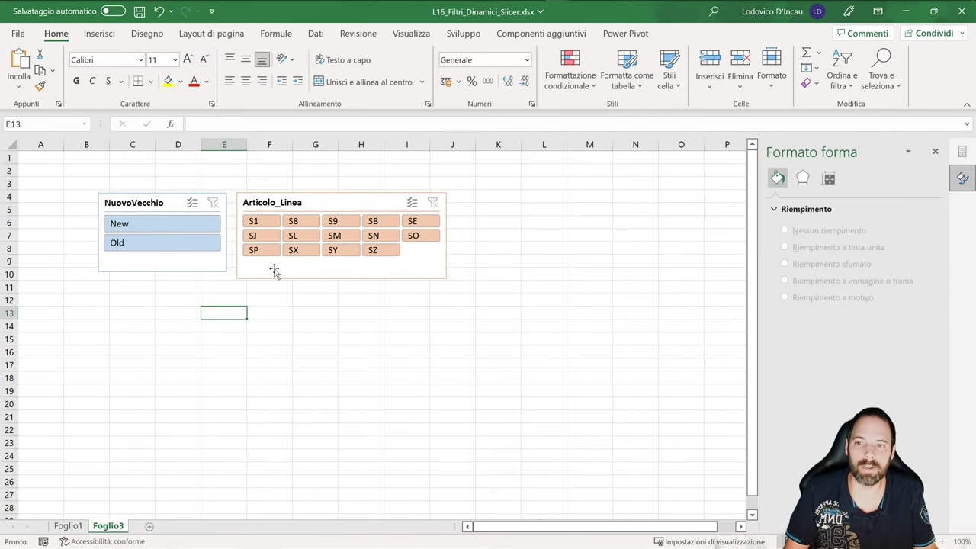
{"action": "left_click", "coordinate": [274, 270]}
Connect the Articolo_Linea slicer to both NomeGrafico and NomePivot
{"action": "left_click", "coordinate": [165, 200]}
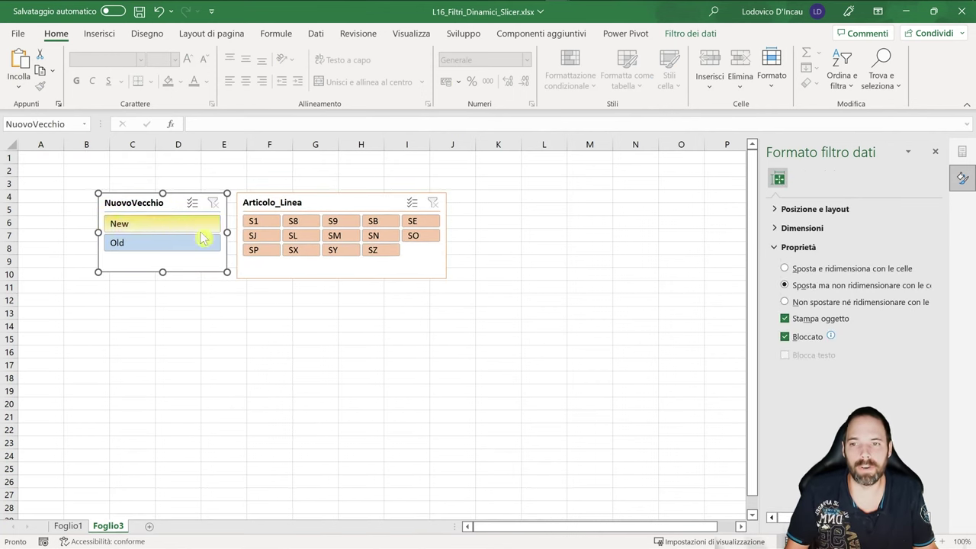
{"action": "left_click", "coordinate": [290, 201]}
{"action": "right_click", "coordinate": [293, 203]}
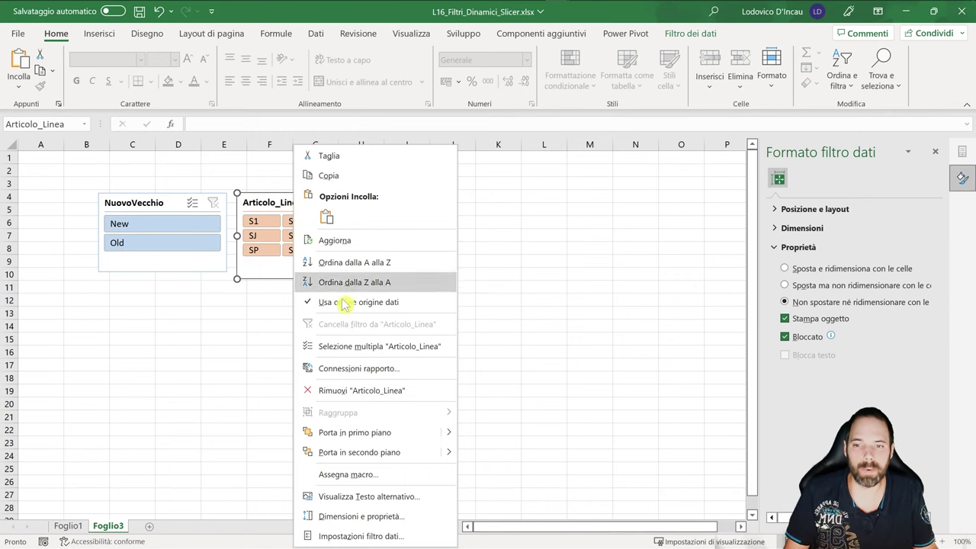
{"action": "left_click", "coordinate": [356, 373]}
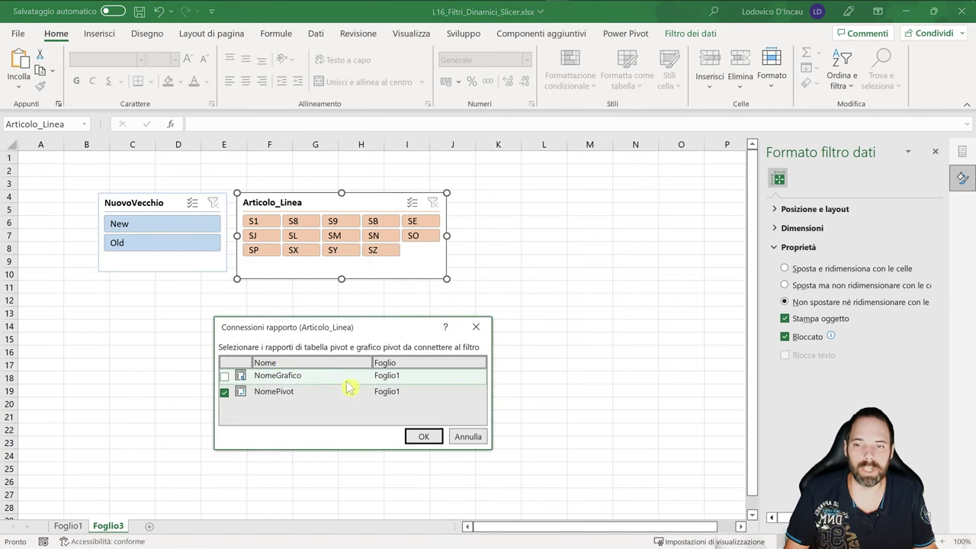
{"action": "left_click", "coordinate": [224, 376]}
{"action": "left_click", "coordinate": [226, 391]}
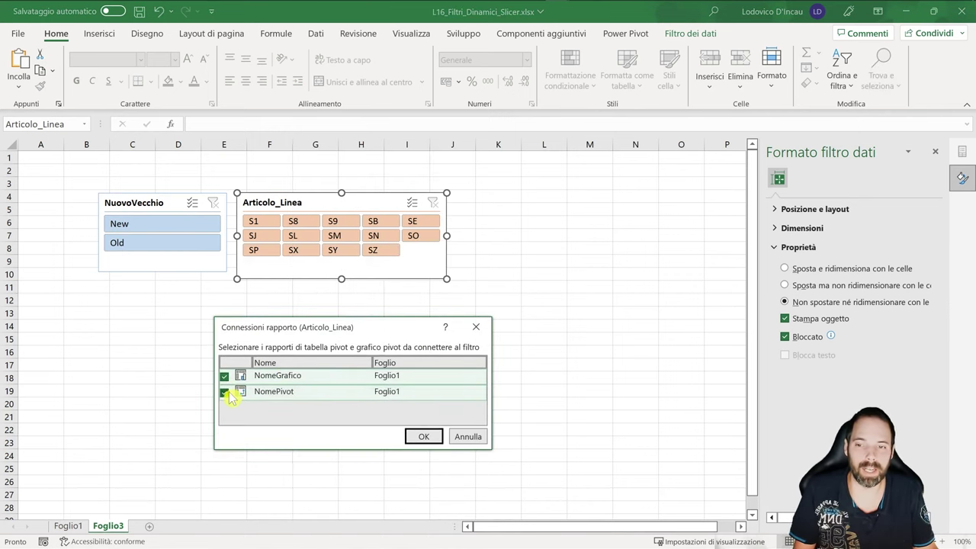
{"action": "left_click", "coordinate": [421, 436]}
Connect NuovoVecchio to NomeGrafico, filter it to New, and view the 52.340 total on Foglio1
{"action": "right_click", "coordinate": [152, 206]}
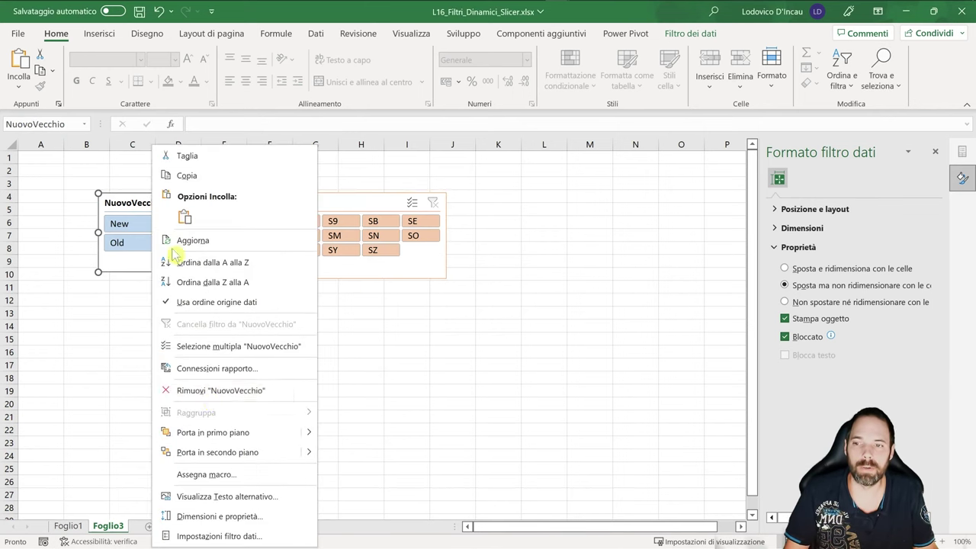
{"action": "left_click", "coordinate": [210, 368]}
{"action": "left_click", "coordinate": [79, 379]}
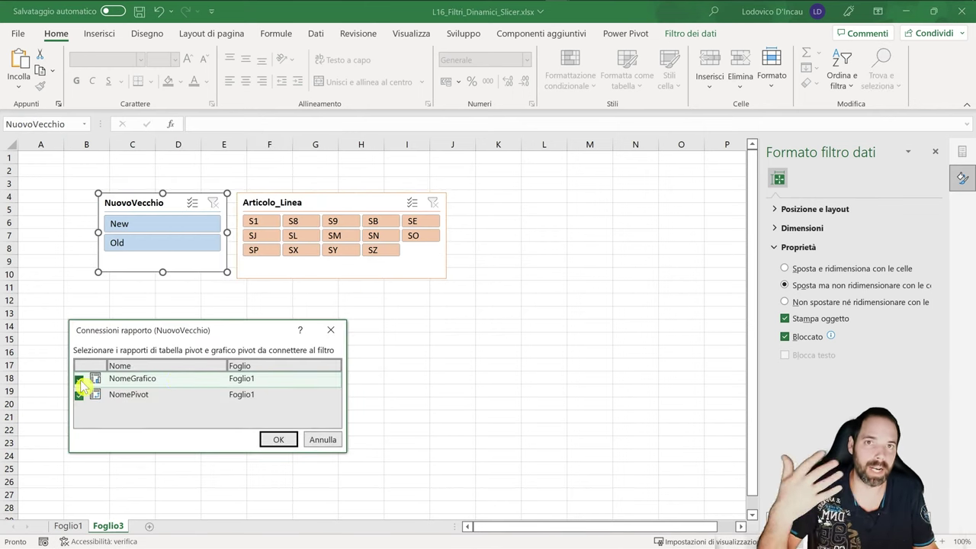
{"action": "left_click", "coordinate": [278, 439]}
{"action": "left_click", "coordinate": [191, 338]}
{"action": "left_click", "coordinate": [160, 225]}
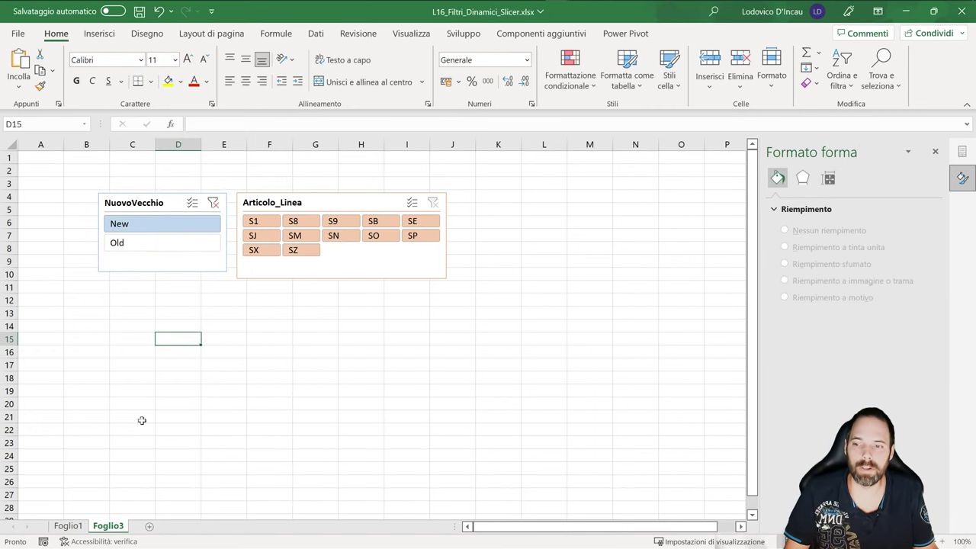
{"action": "left_click", "coordinate": [68, 526]}
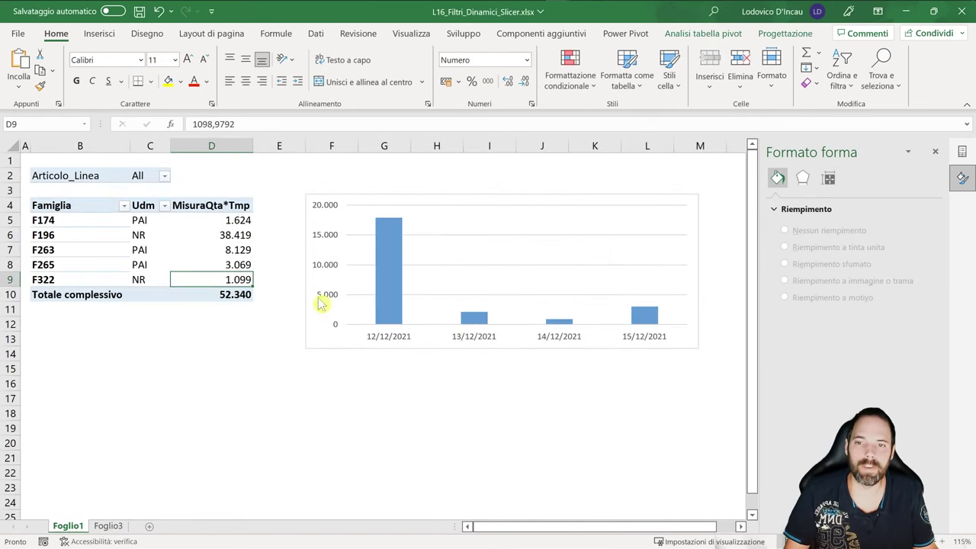
Move the Articolo_Linea slicer from Foglio3 to Foglio1, below the pivot table
{"action": "left_click", "coordinate": [113, 526]}
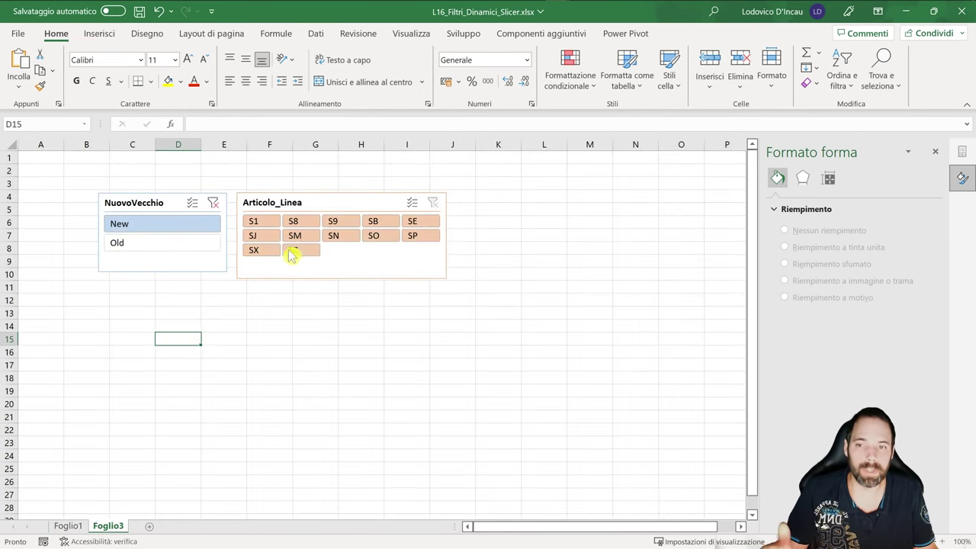
{"action": "left_click", "coordinate": [300, 206]}
{"action": "key", "text": "Delete"}
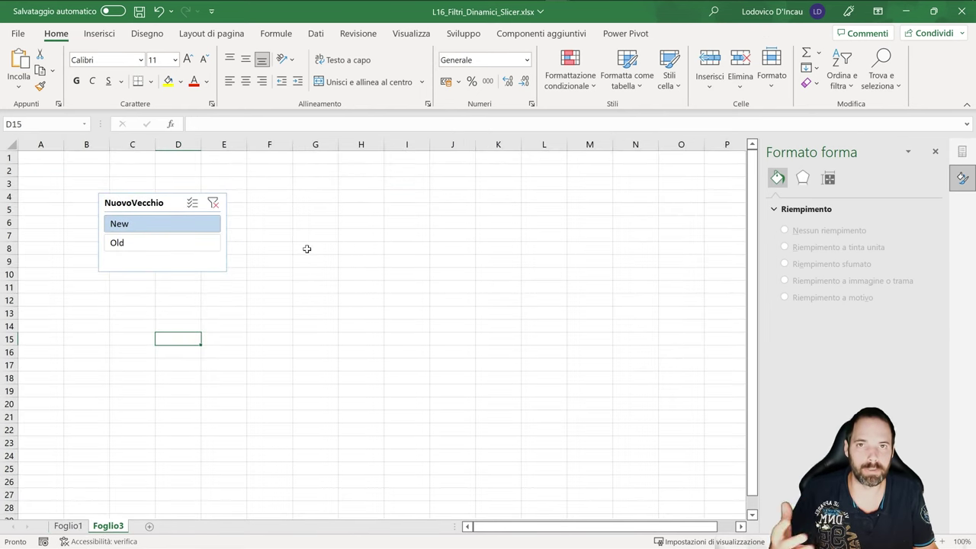
{"action": "left_click", "coordinate": [67, 526]}
{"action": "key", "text": "ctrl+v"}
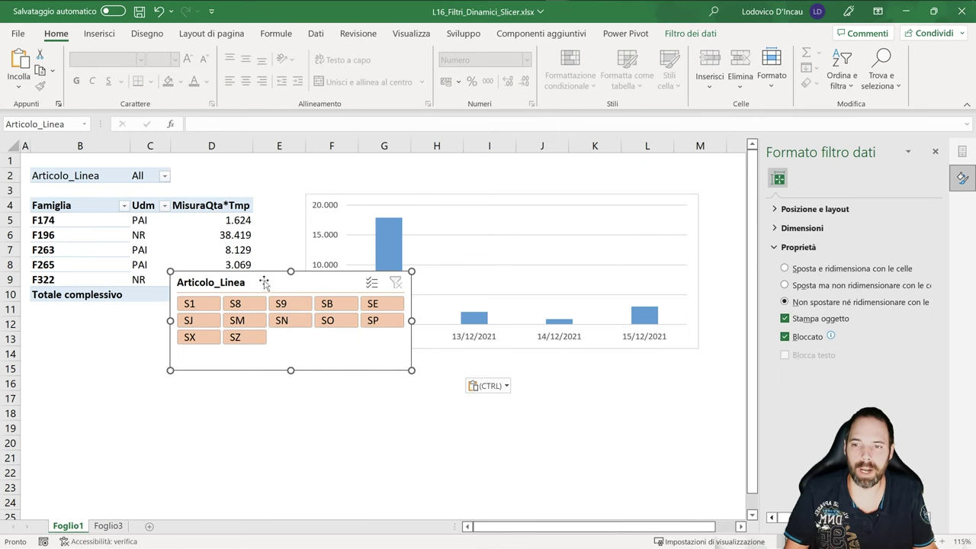
{"action": "left_click_drag", "start_coordinate": [260, 282], "coordinate": [124, 324]}
Link the moved Articolo_Linea slicer to the NomeGrafico chart
{"action": "right_click", "coordinate": [124, 324]}
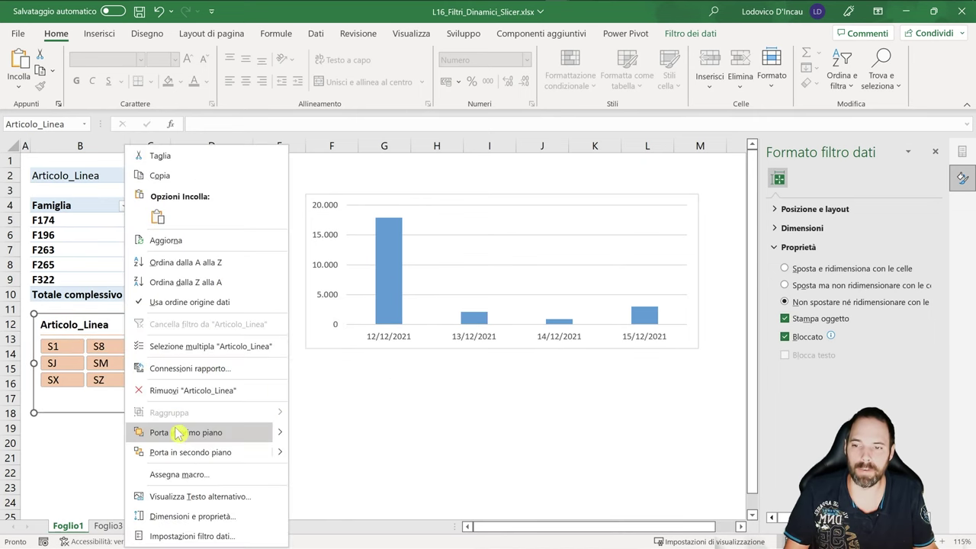
{"action": "left_click", "coordinate": [145, 366]}
{"action": "left_click", "coordinate": [45, 375]}
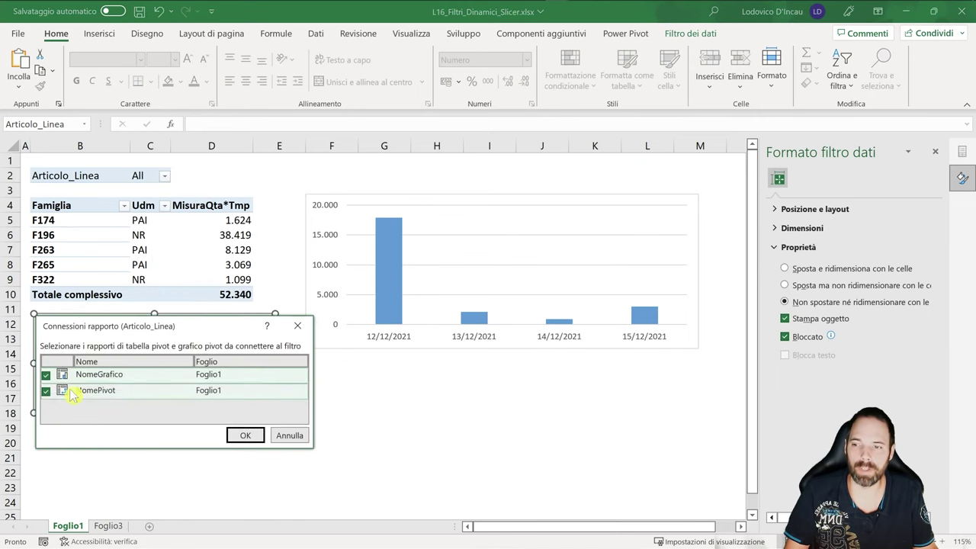
{"action": "left_click", "coordinate": [236, 439]}
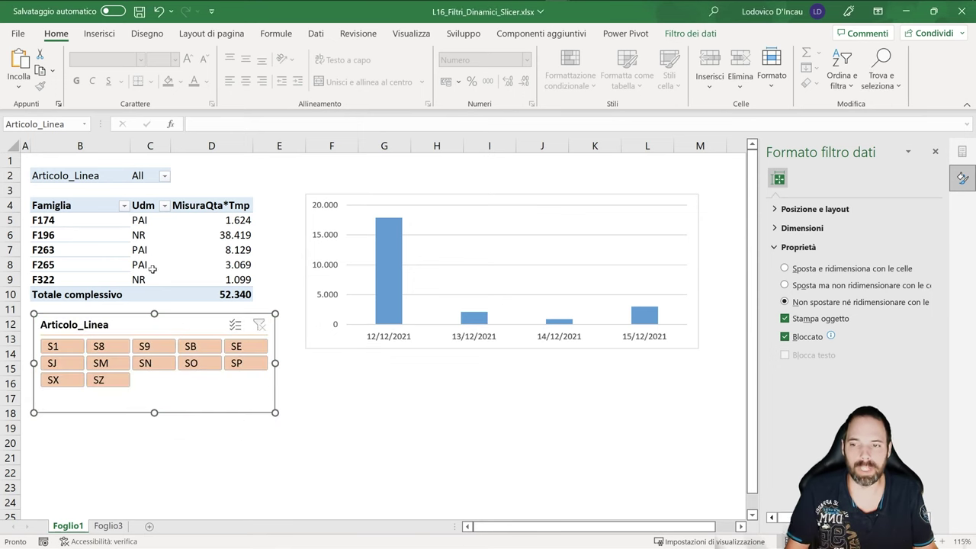
Insert a new blank worksheet, Foglio4
{"action": "left_click", "coordinate": [156, 445]}
{"action": "right_click", "coordinate": [73, 526]}
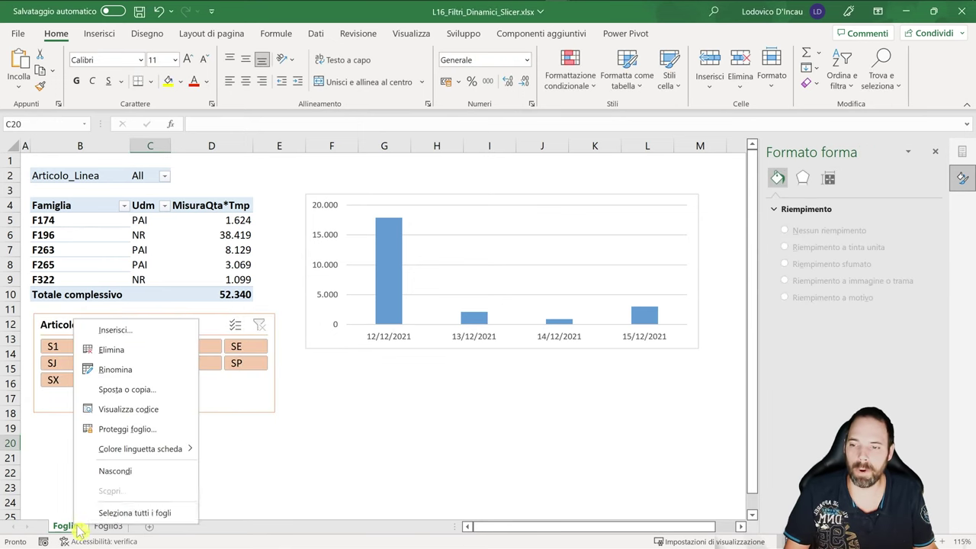
{"action": "left_click", "coordinate": [119, 327]}
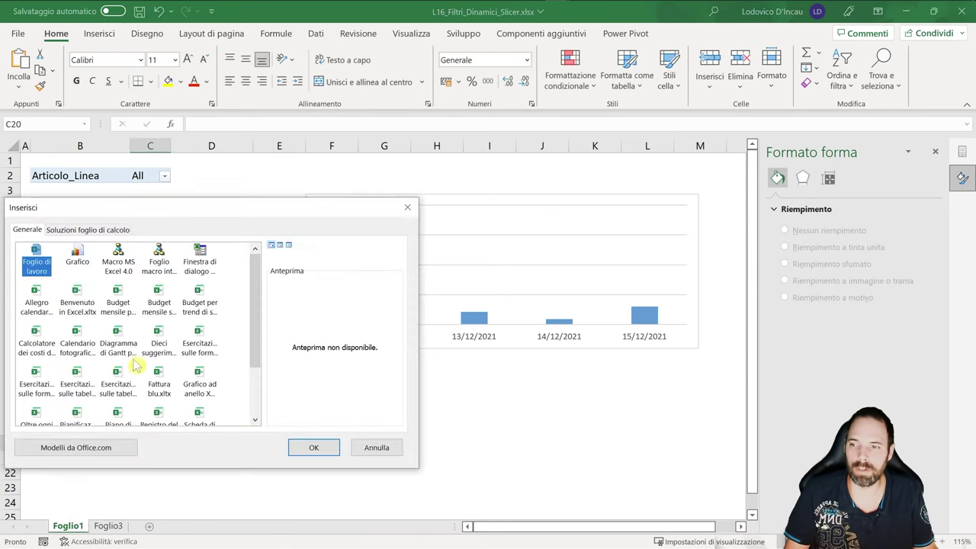
{"action": "left_click", "coordinate": [305, 449]}
Copy the pivot table B2:D10 into Foglio4 and drop Udm from its rows
{"action": "left_click", "coordinate": [107, 526]}
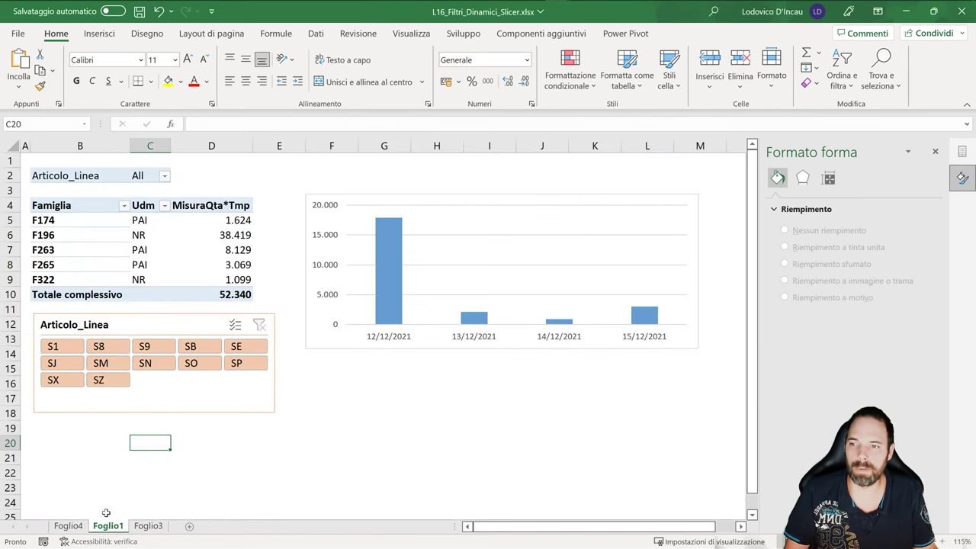
{"action": "left_click_drag", "start_coordinate": [73, 175], "coordinate": [229, 294]}
{"action": "key", "text": "ctrl+c"}
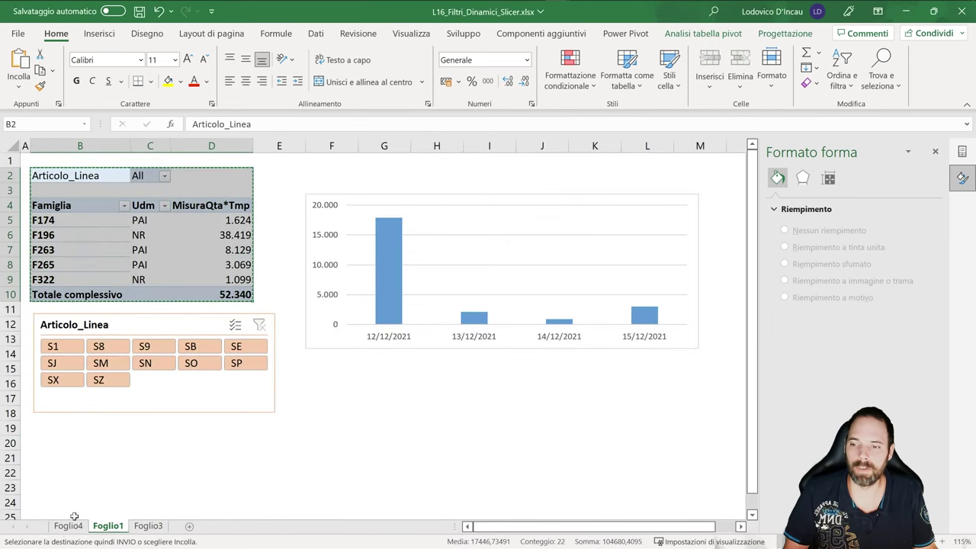
{"action": "left_click", "coordinate": [68, 525]}
{"action": "key", "text": "ctrl+v"}
{"action": "left_click", "coordinate": [86, 221]}
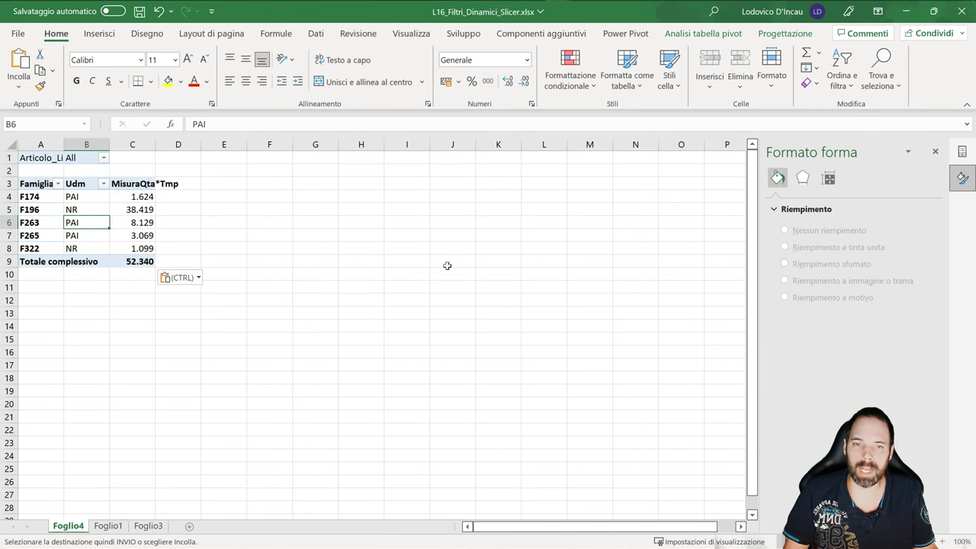
{"action": "left_click", "coordinate": [961, 150]}
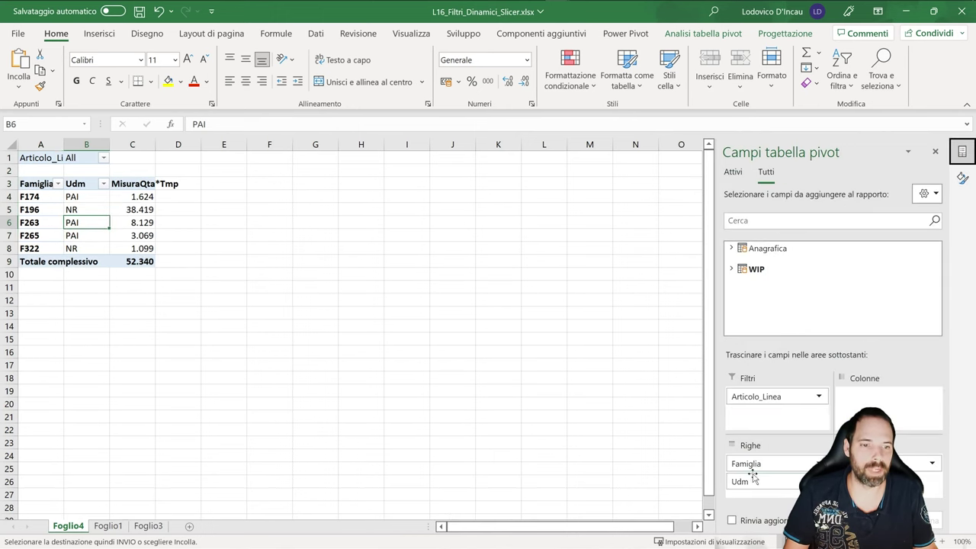
{"action": "left_click_drag", "start_coordinate": [752, 475], "coordinate": [788, 340]}
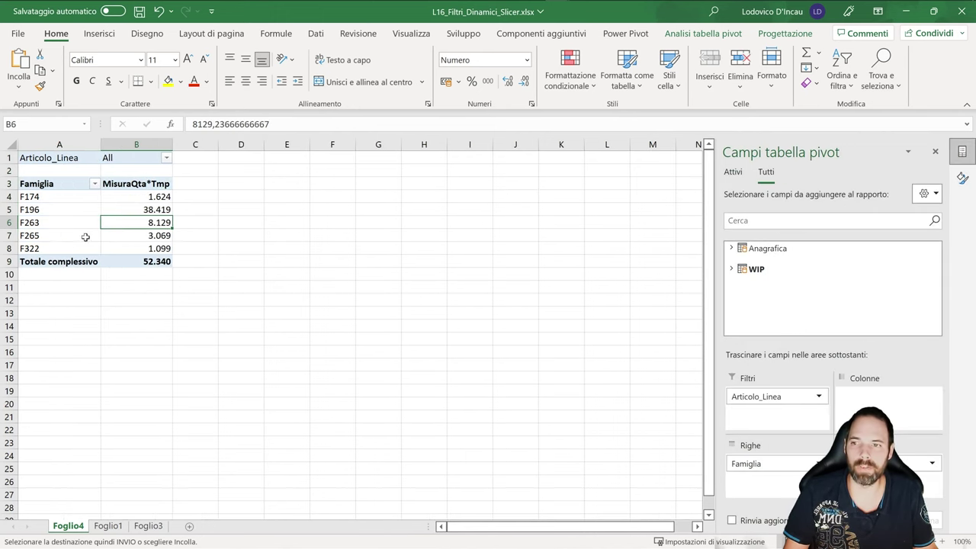
Review the NuovoVecchio slicer's report connections on Foglio3, leaving them unchanged
{"action": "left_click", "coordinate": [111, 526]}
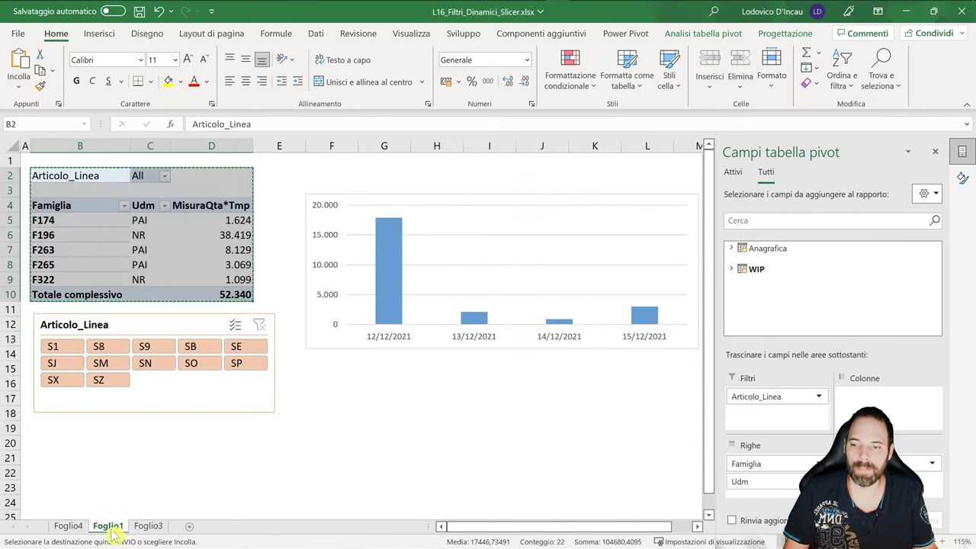
{"action": "left_click", "coordinate": [148, 525]}
{"action": "right_click", "coordinate": [145, 203]}
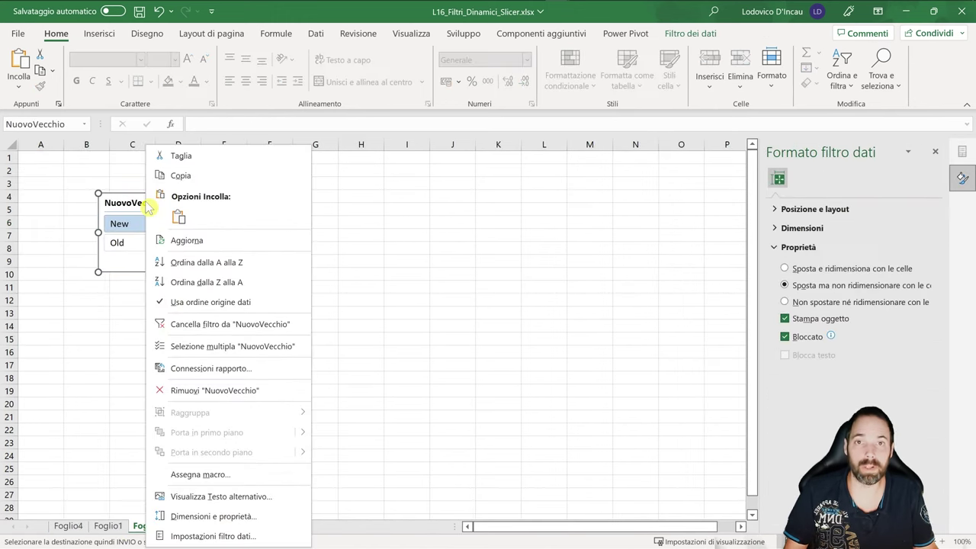
{"action": "left_click", "coordinate": [207, 368]}
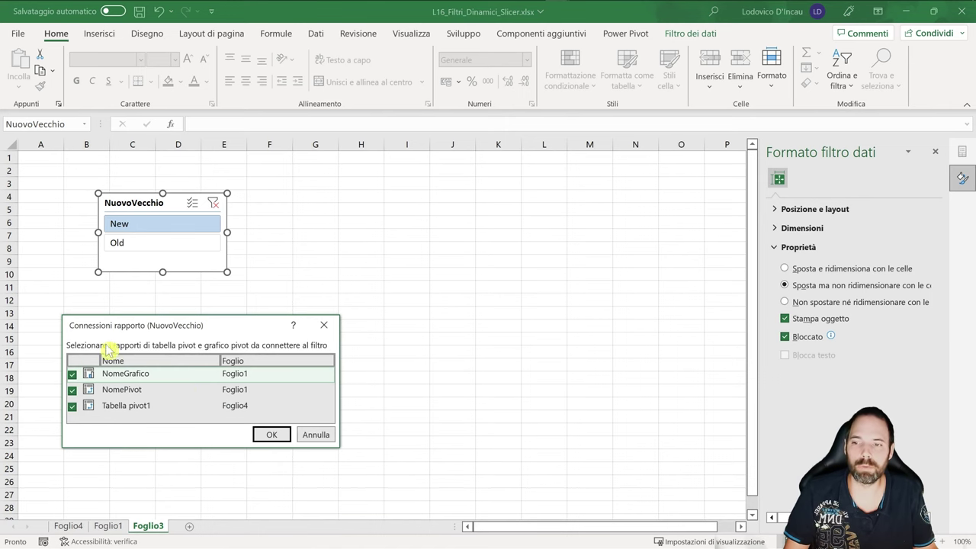
{"action": "left_click", "coordinate": [265, 434]}
Unlink Tabella pivot1 from the Foglio1 Articolo_Linea slicer and nudge the slicer slightly
{"action": "left_click", "coordinate": [108, 525]}
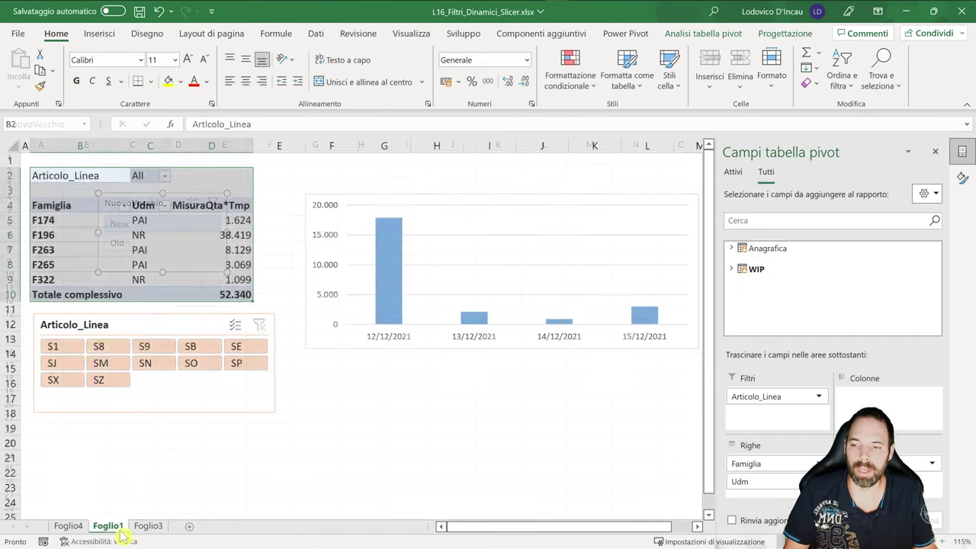
{"action": "left_click", "coordinate": [130, 324]}
{"action": "right_click", "coordinate": [131, 324]}
{"action": "left_click", "coordinate": [196, 368]}
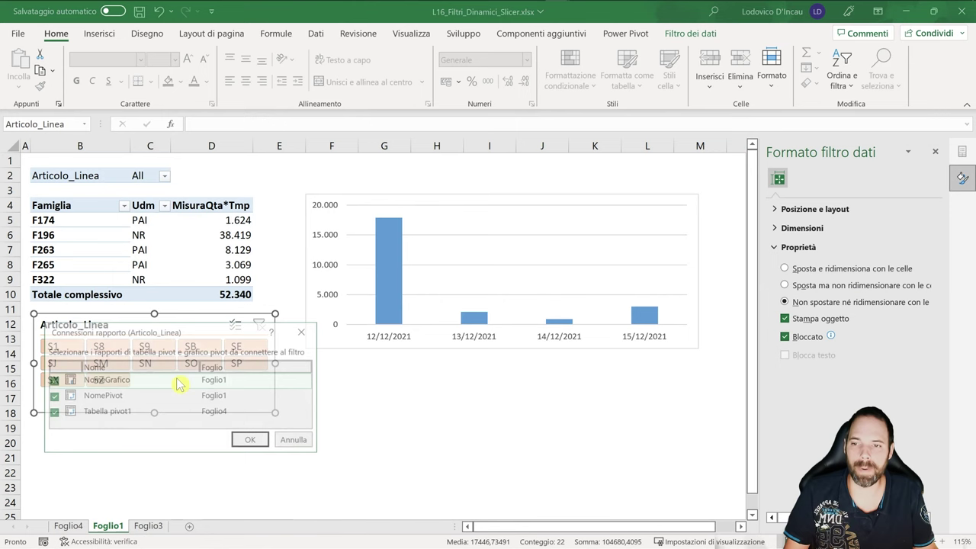
{"action": "left_click", "coordinate": [52, 413]}
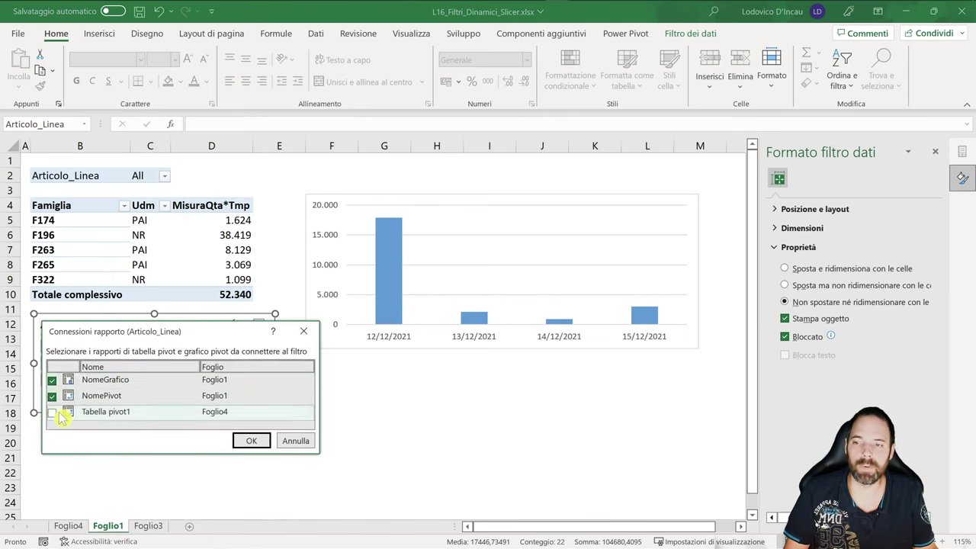
{"action": "left_click", "coordinate": [251, 441]}
{"action": "left_click_drag", "start_coordinate": [122, 326], "coordinate": [130, 322]}
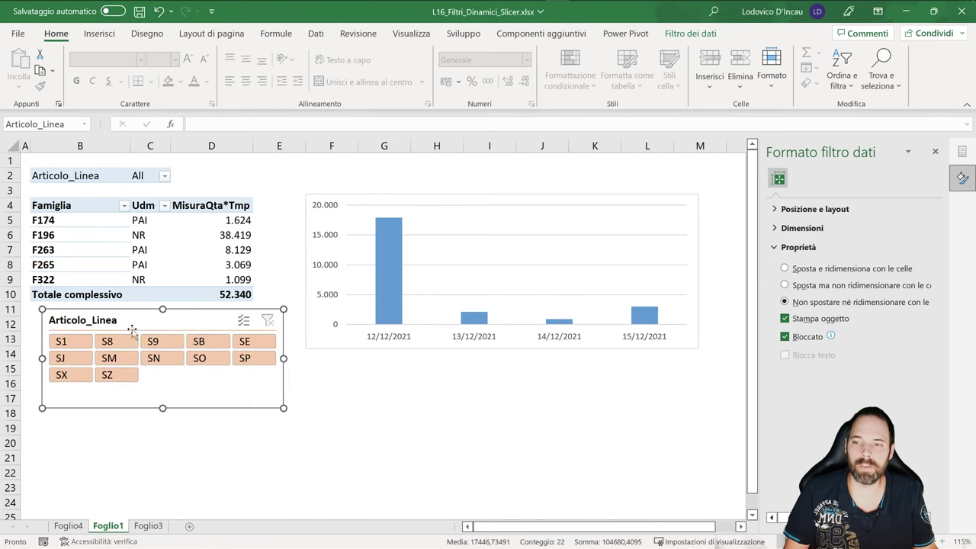
Filter the Foglio1 pivot and chart to S9, confirm Foglio4 stays unfiltered, then show Foglio3
{"action": "left_click", "coordinate": [153, 340]}
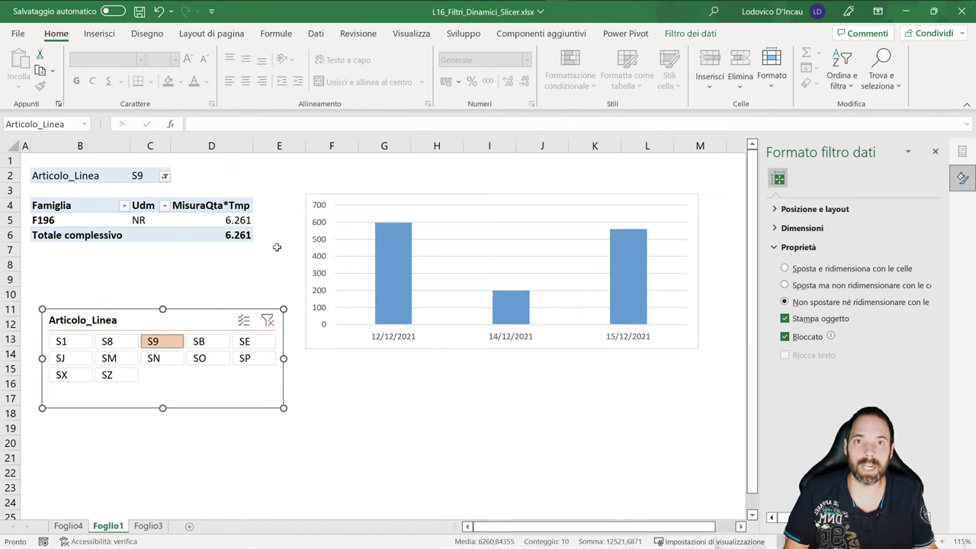
{"action": "left_click", "coordinate": [64, 525]}
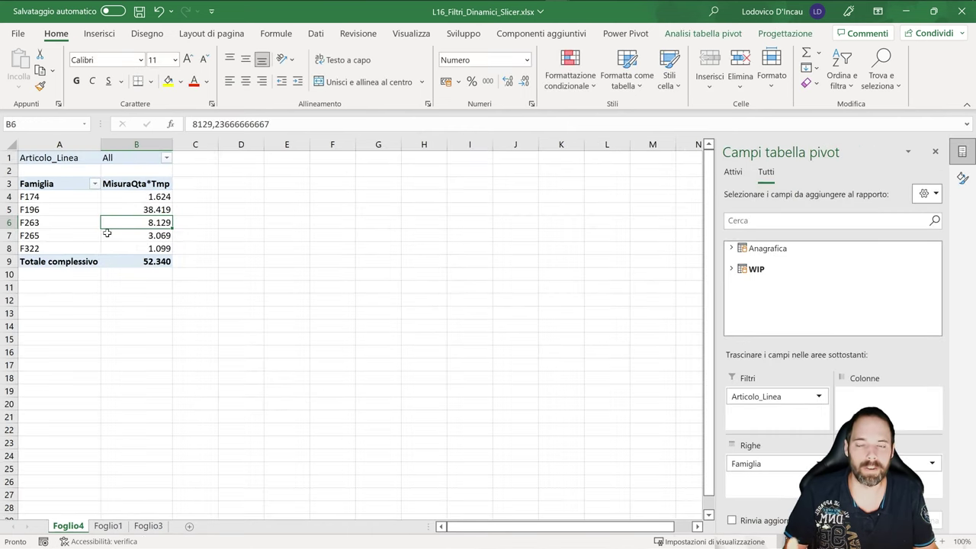
{"action": "left_click", "coordinate": [146, 525]}
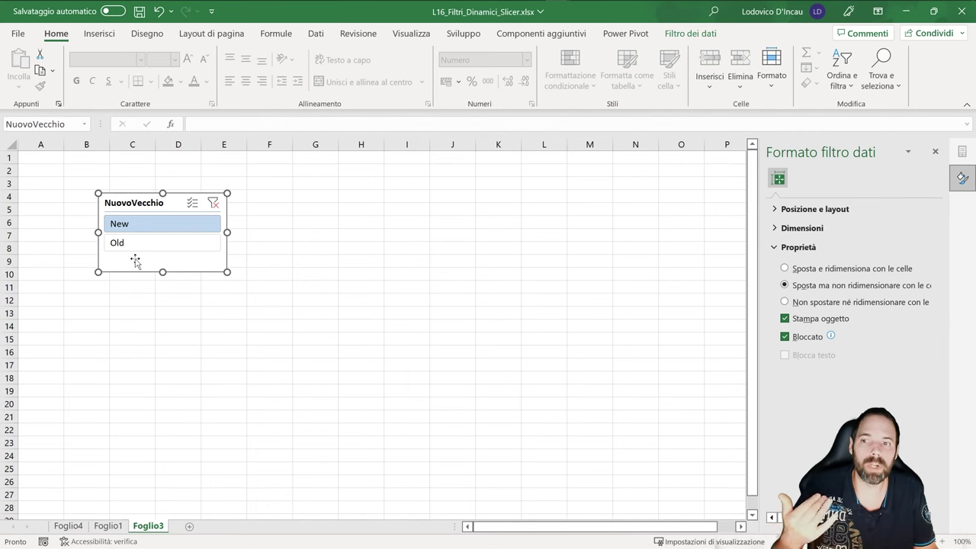
Move the Articolo_Linea slicer up to rows 8–14, just under the pivot's total row
{"action": "left_click", "coordinate": [108, 525]}
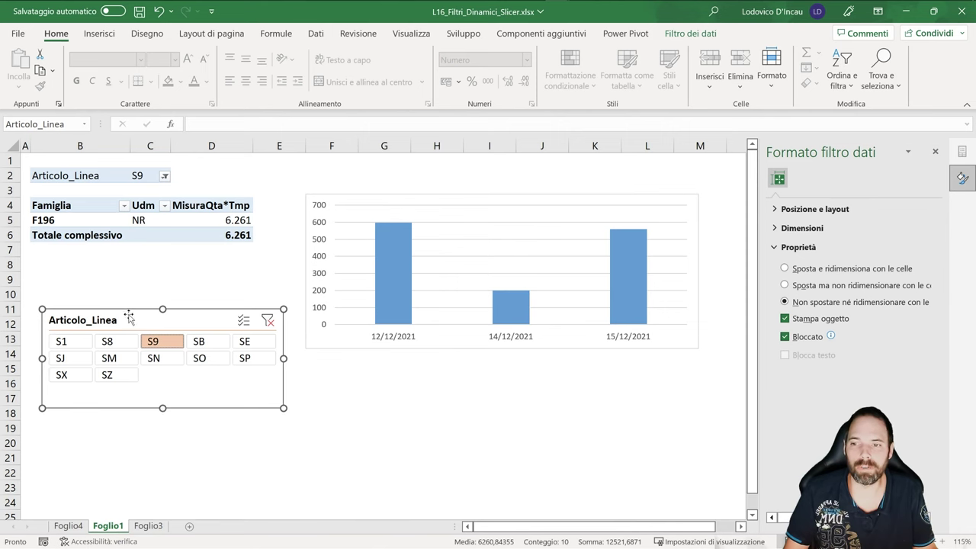
{"action": "left_click_drag", "start_coordinate": [128, 316], "coordinate": [111, 270]}
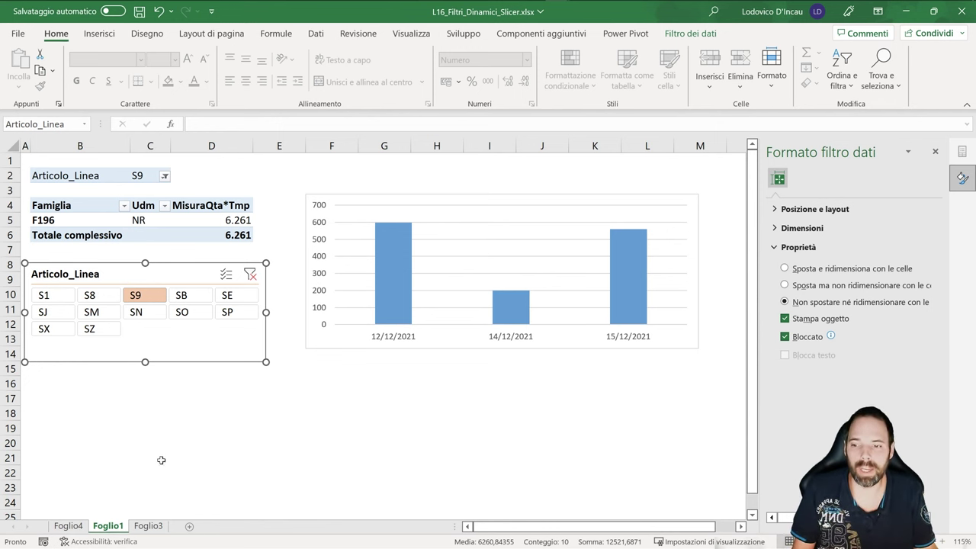
{"action": "left_click", "coordinate": [148, 525]}
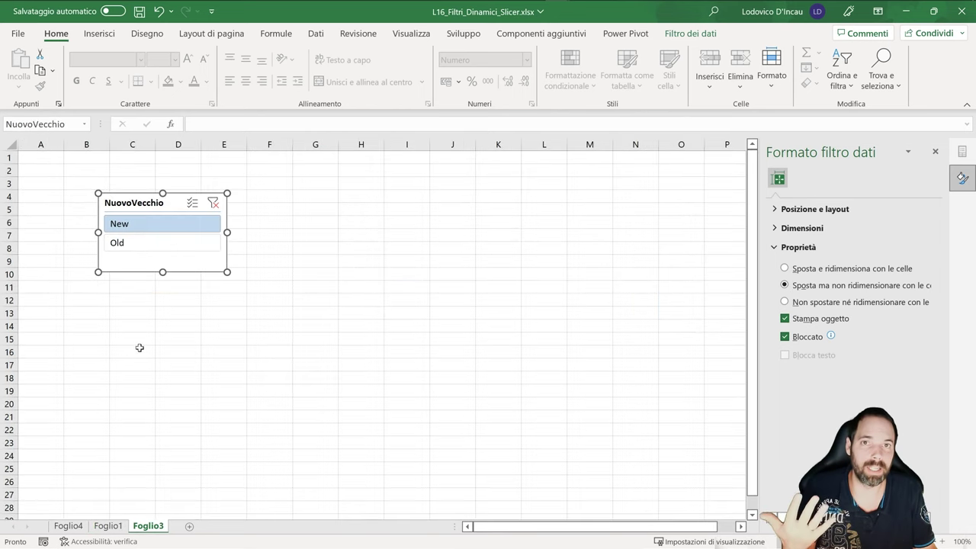
{"action": "key", "text": "ctrl+Page_Up"}
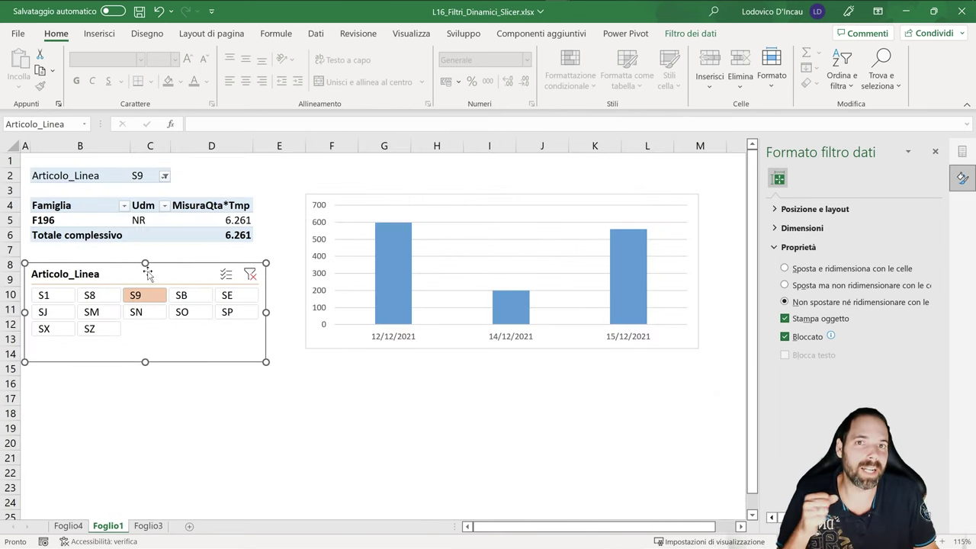